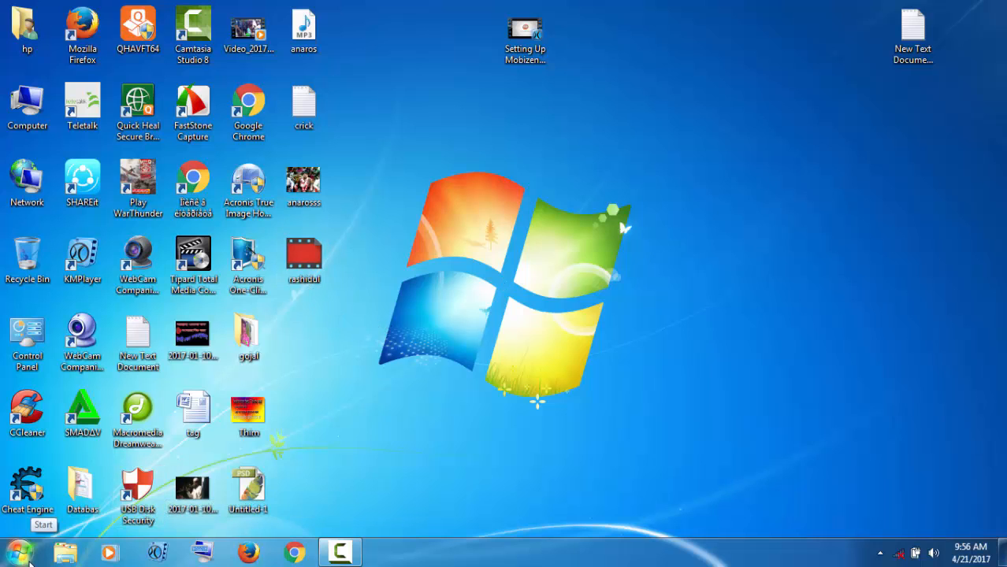
- View the drives available on the computer and close the window
left_click(18, 553)
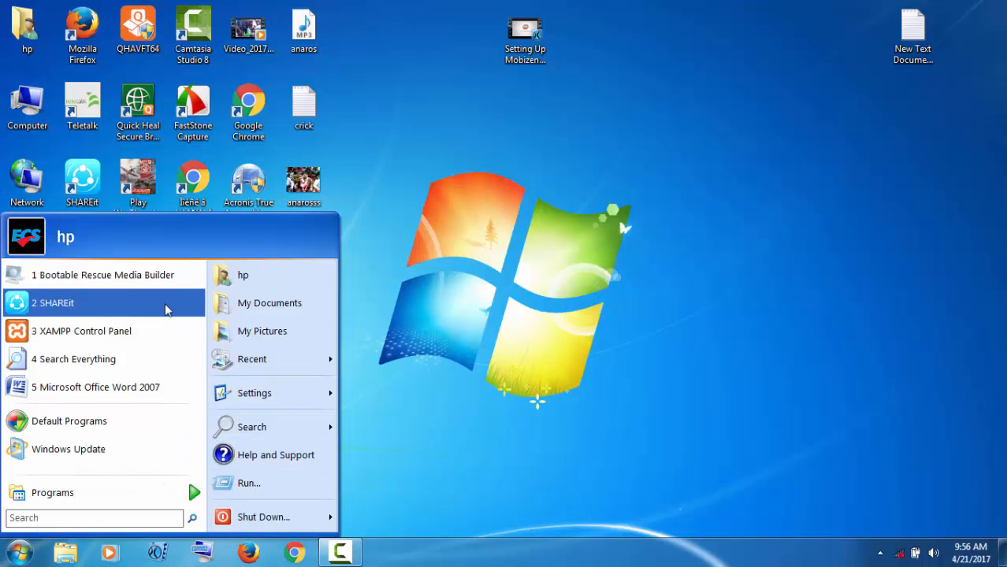
left_click(386, 151)
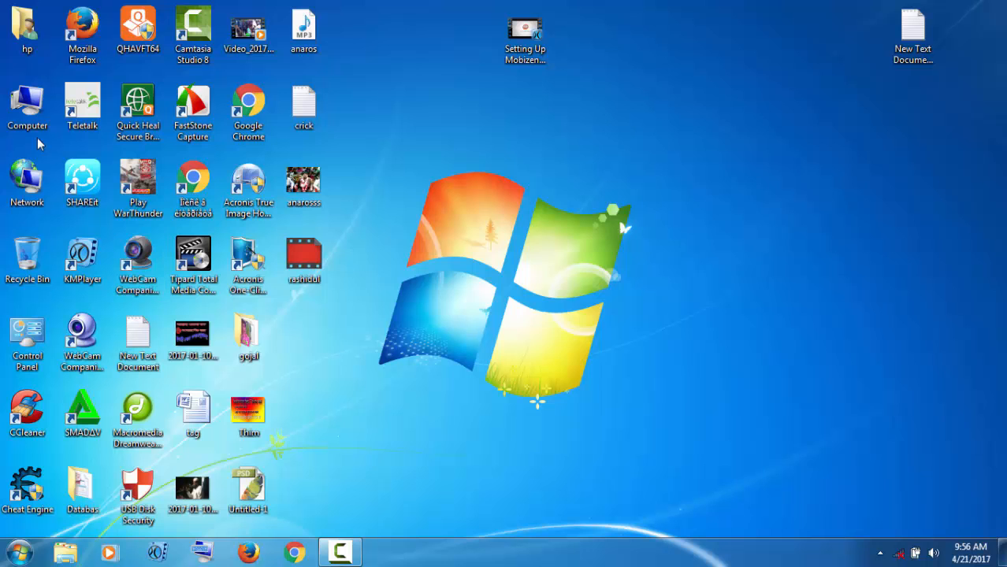
double_click(28, 102)
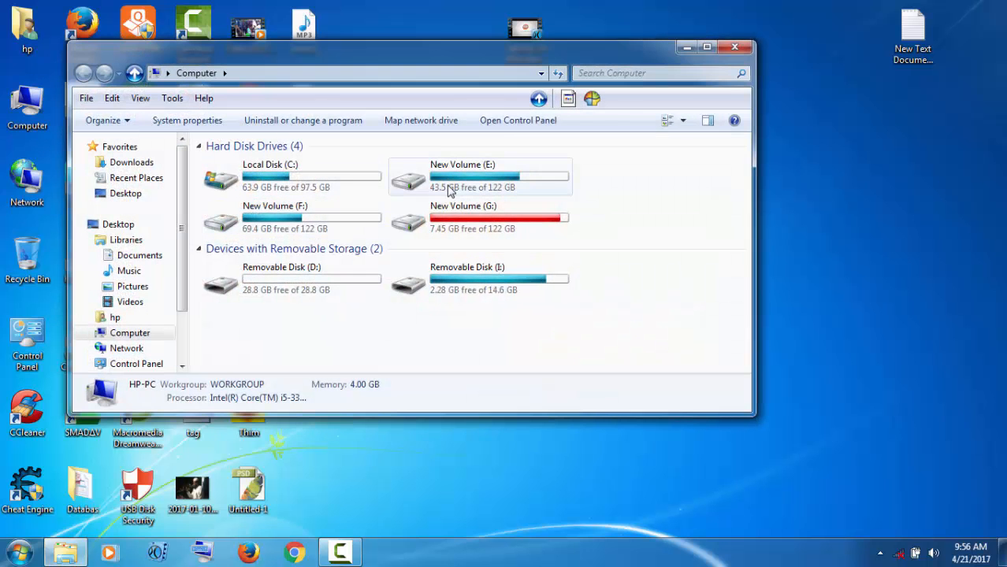
left_click(734, 47)
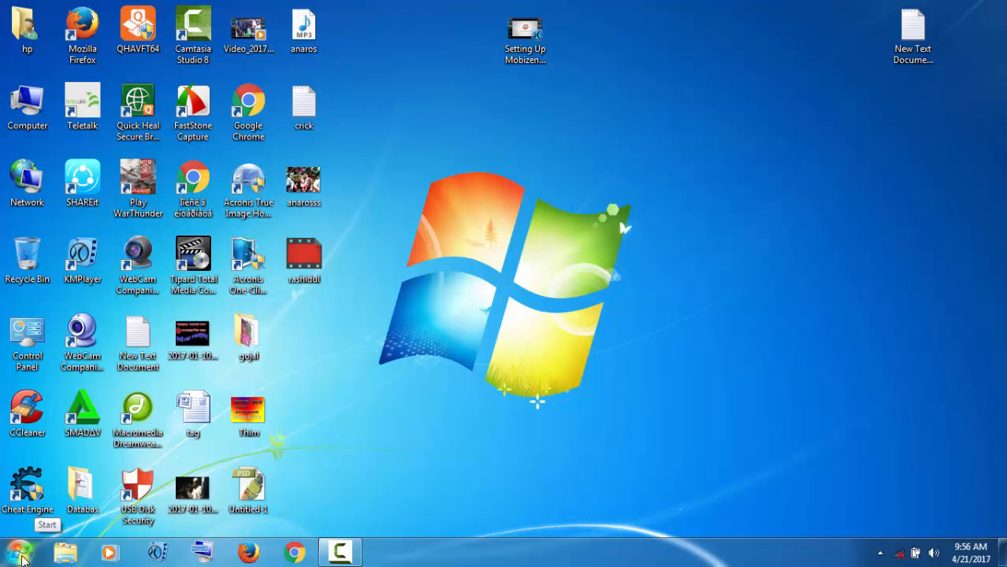
- Launch the Bootable Rescue Media Builder of Acronis True Image Home
left_click(20, 553)
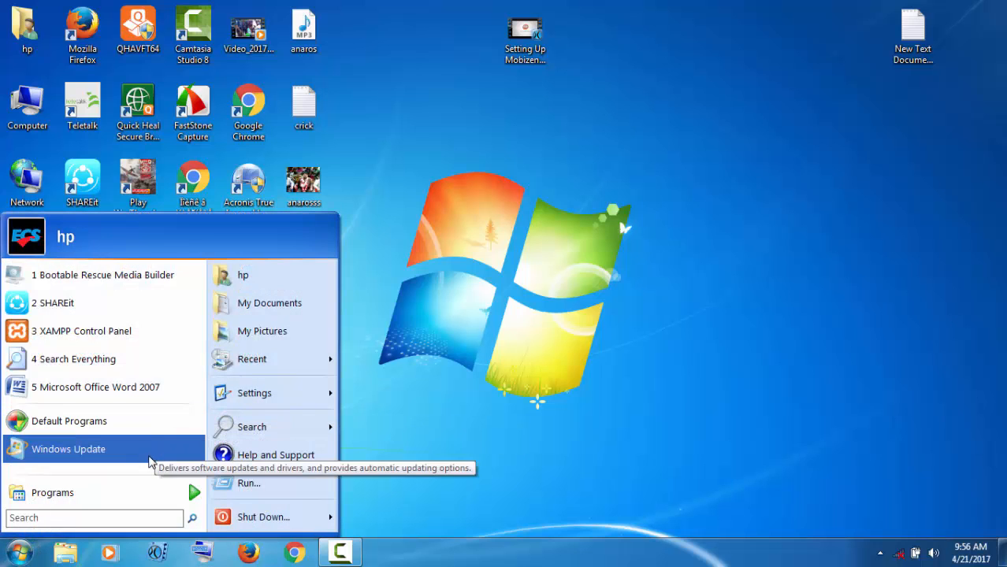
mouse_move(151, 489)
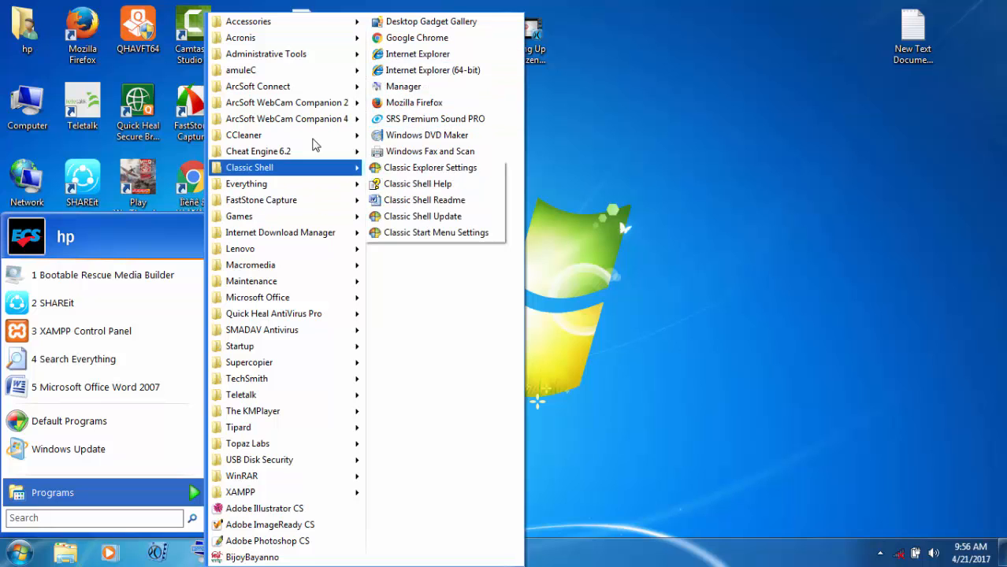
mouse_move(327, 40)
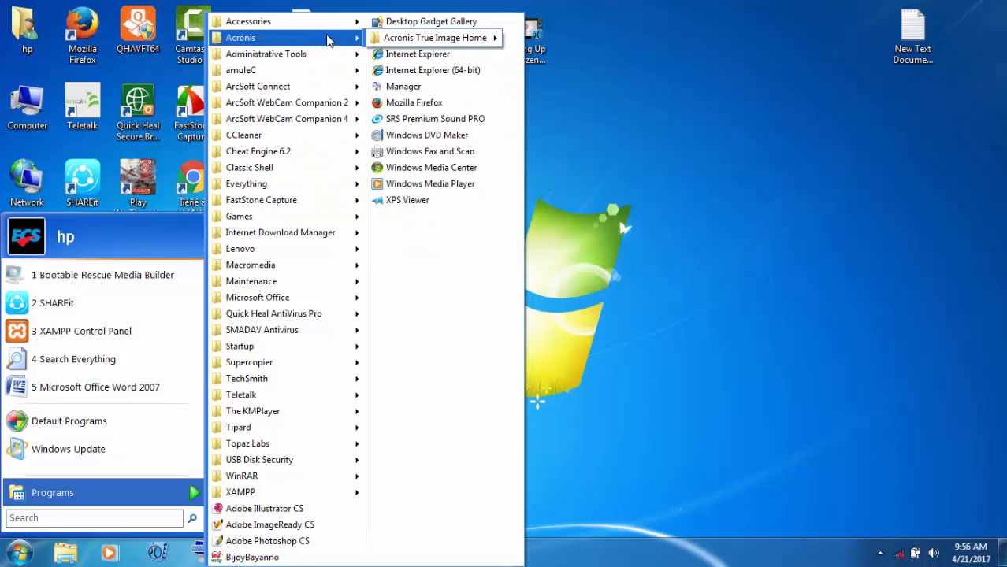
mouse_move(390, 39)
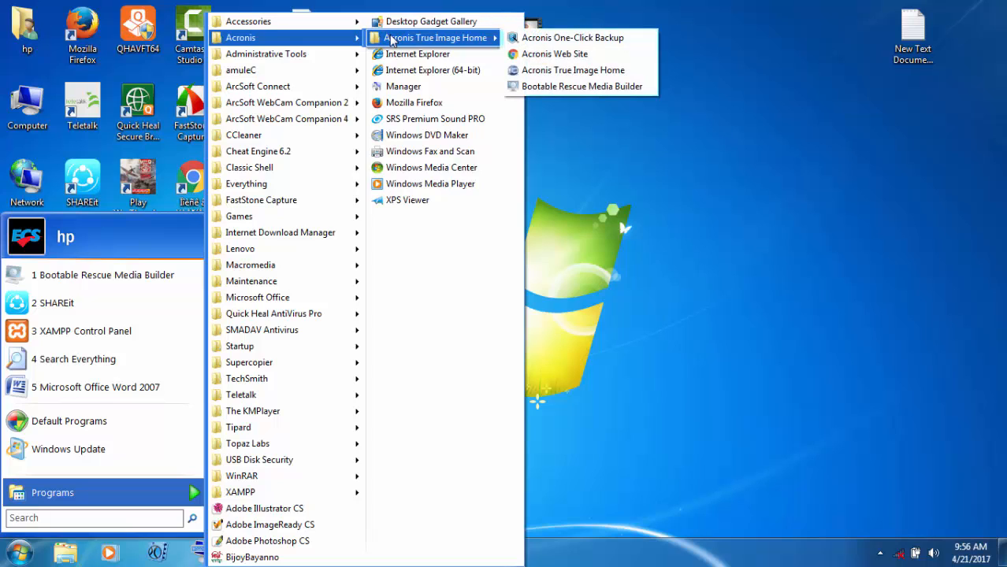
left_click(571, 87)
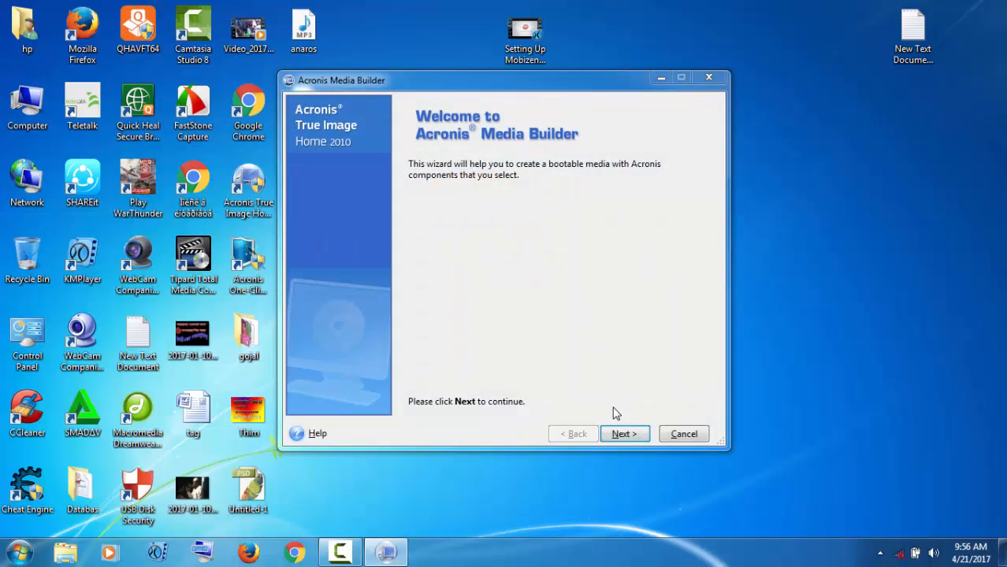
- Include all Acronis True Image Home components on the rescue media and accept the default bootable media options
left_click(622, 435)
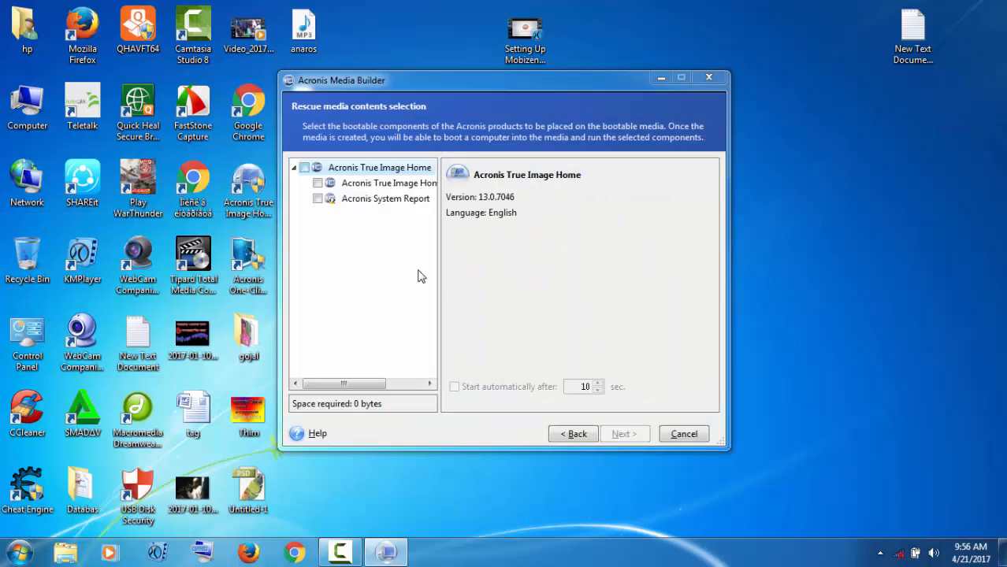
left_click(304, 168)
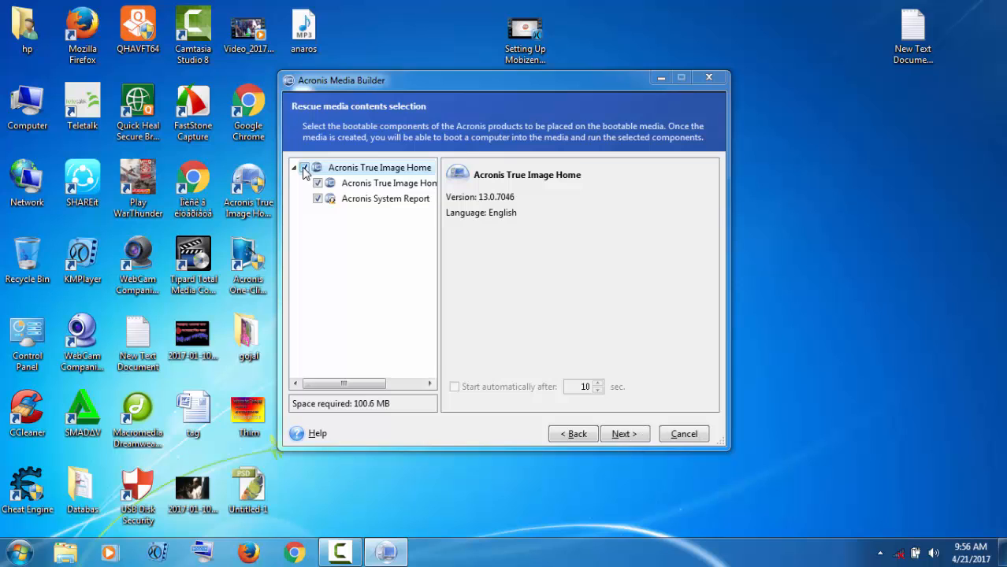
left_click(618, 438)
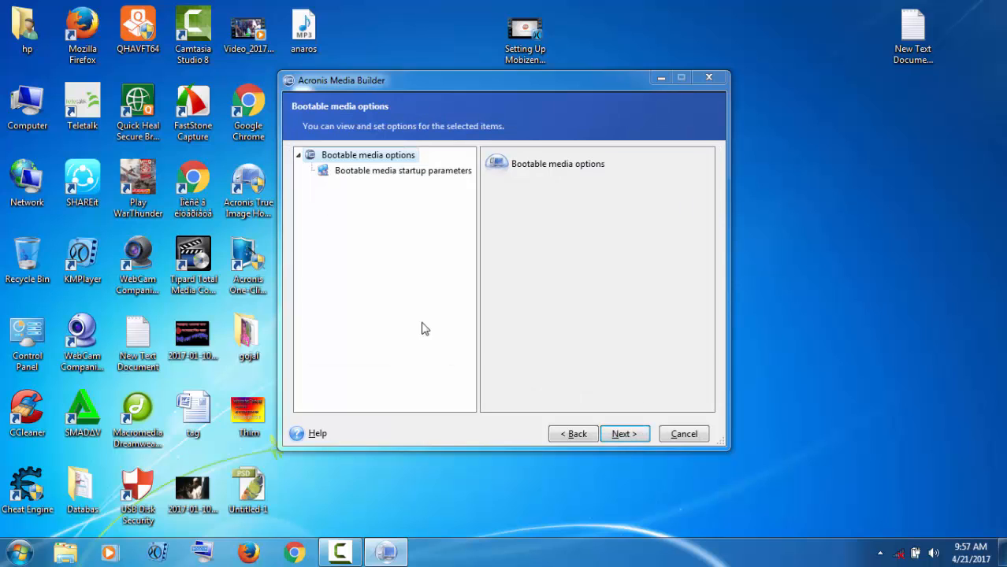
left_click(619, 436)
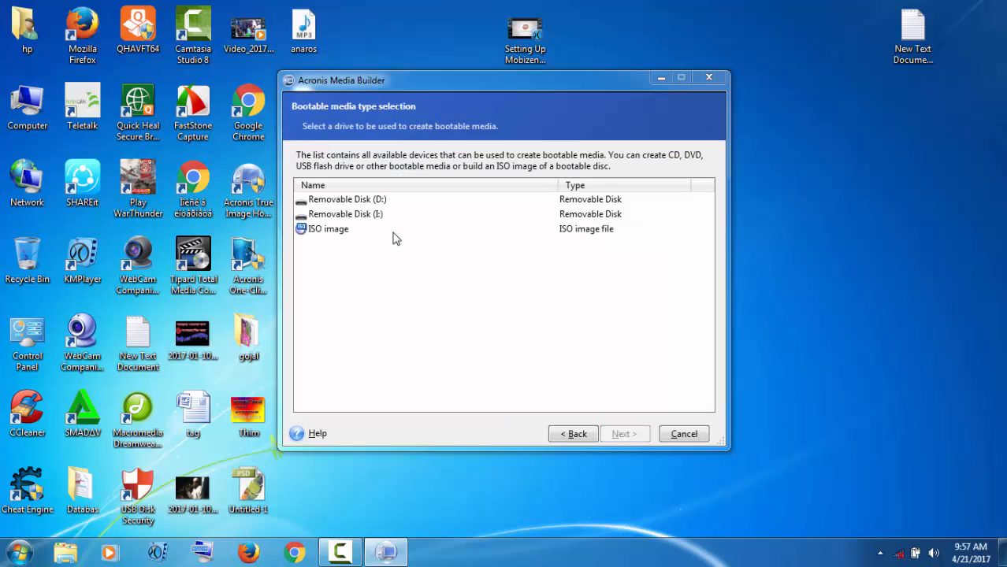
- Create the bootable media on Removable Disk (D:) and close the completion notice
left_click(364, 200)
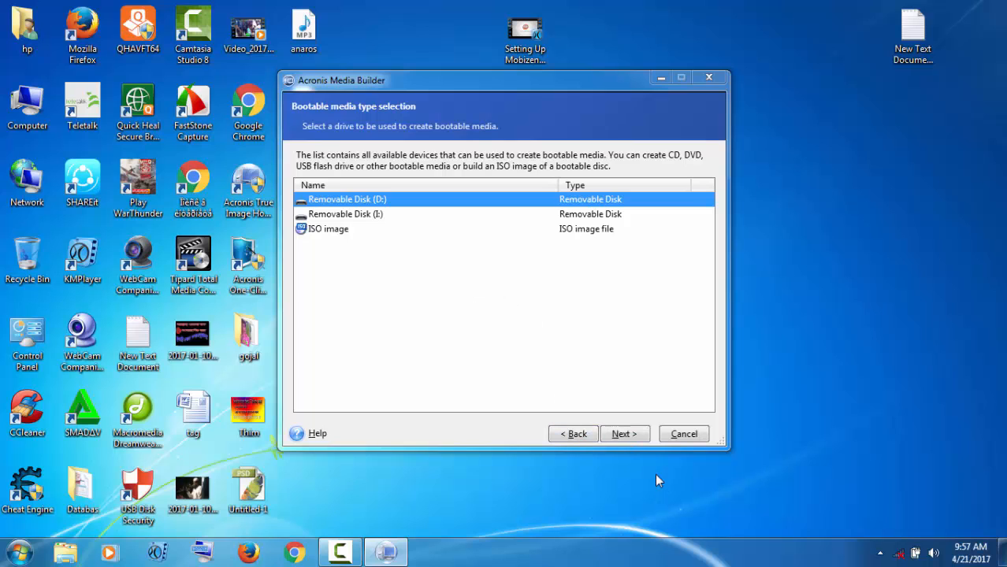
left_click(619, 435)
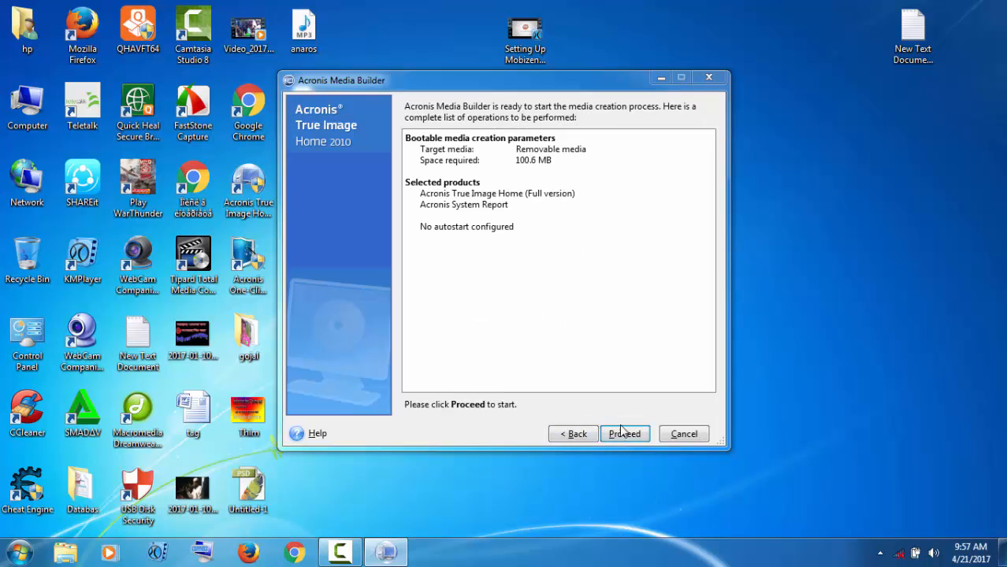
left_click(624, 435)
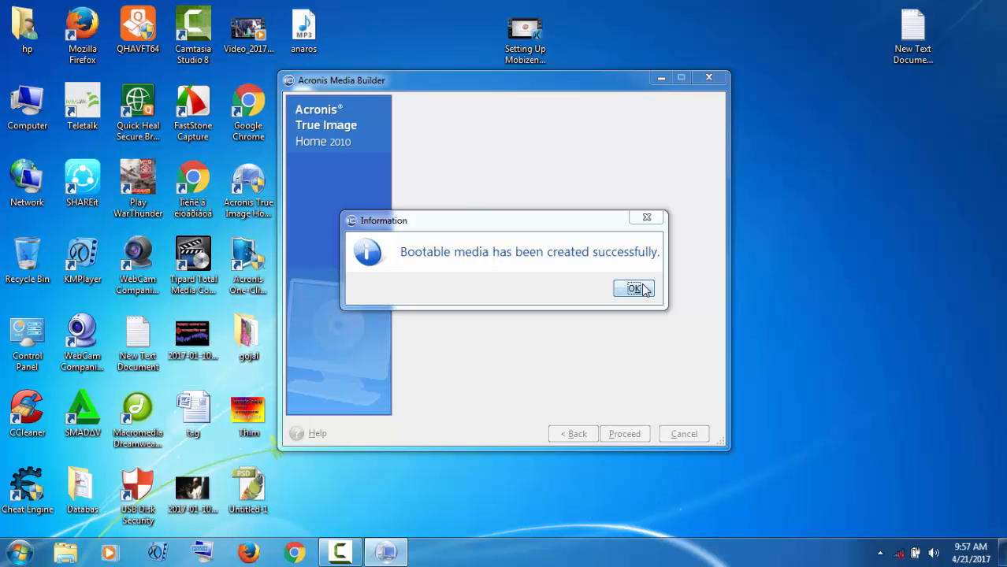
left_click(634, 289)
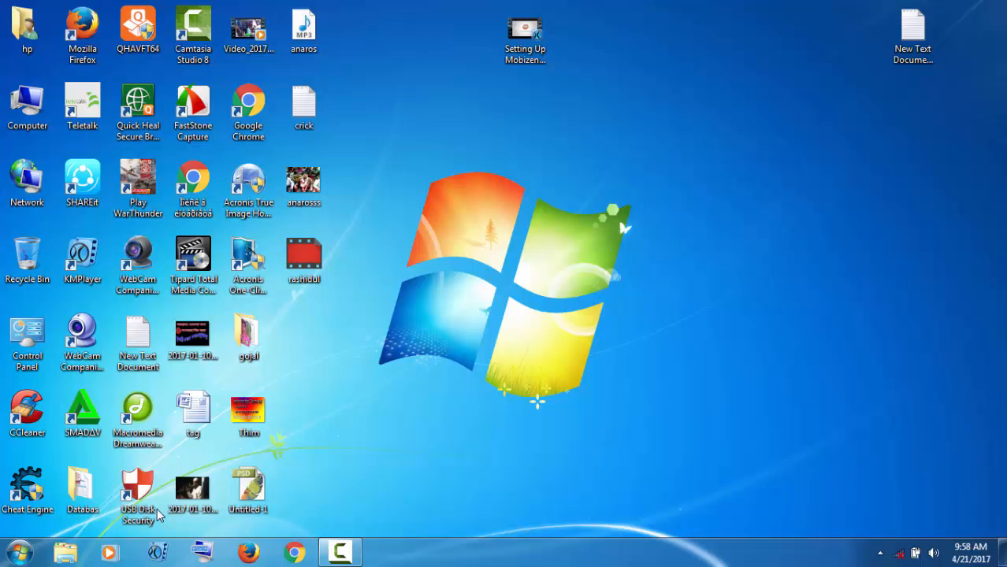
right_click(406, 274)
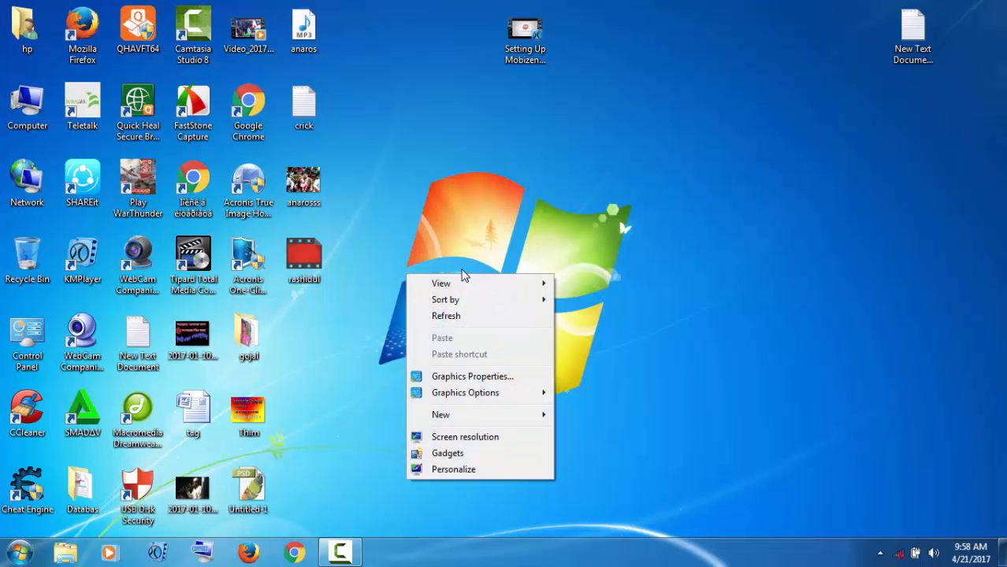
left_click(465, 317)
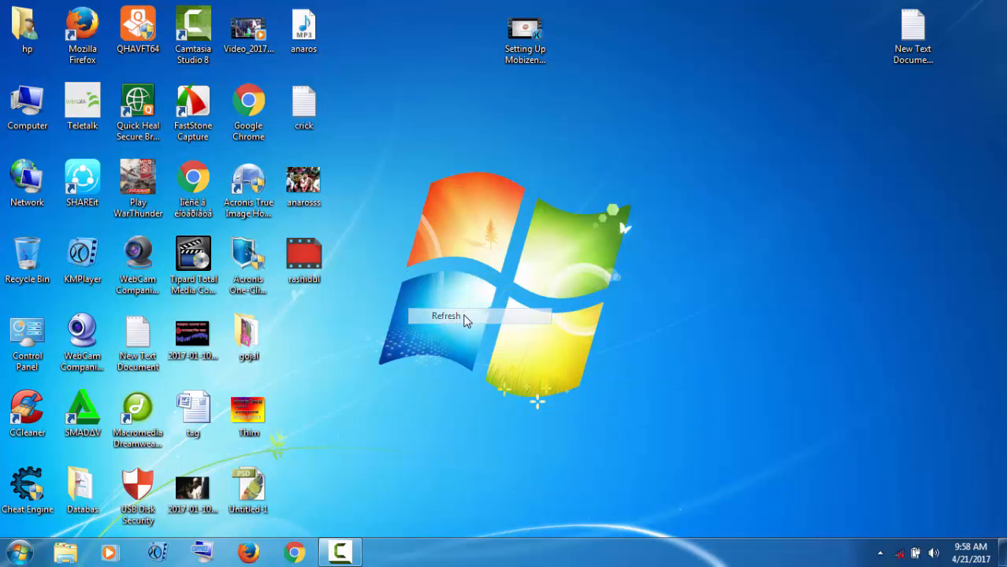
right_click(486, 223)
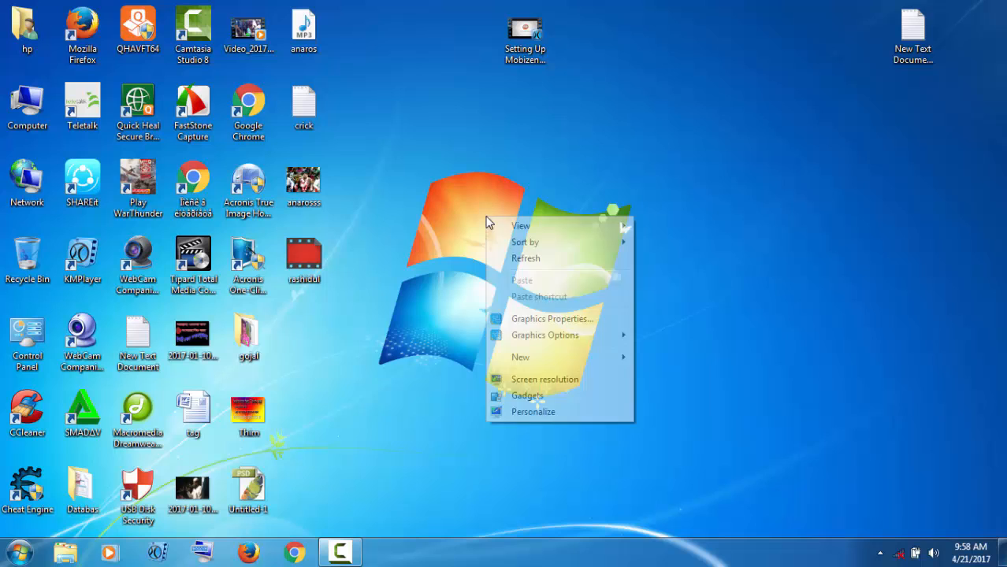
left_click(533, 265)
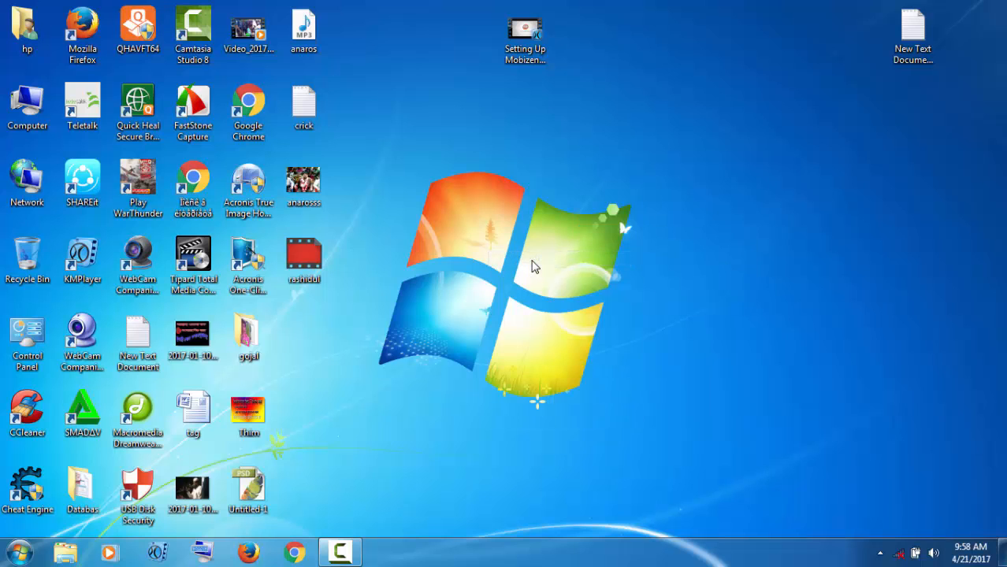
right_click(478, 191)
left_click(508, 230)
right_click(342, 361)
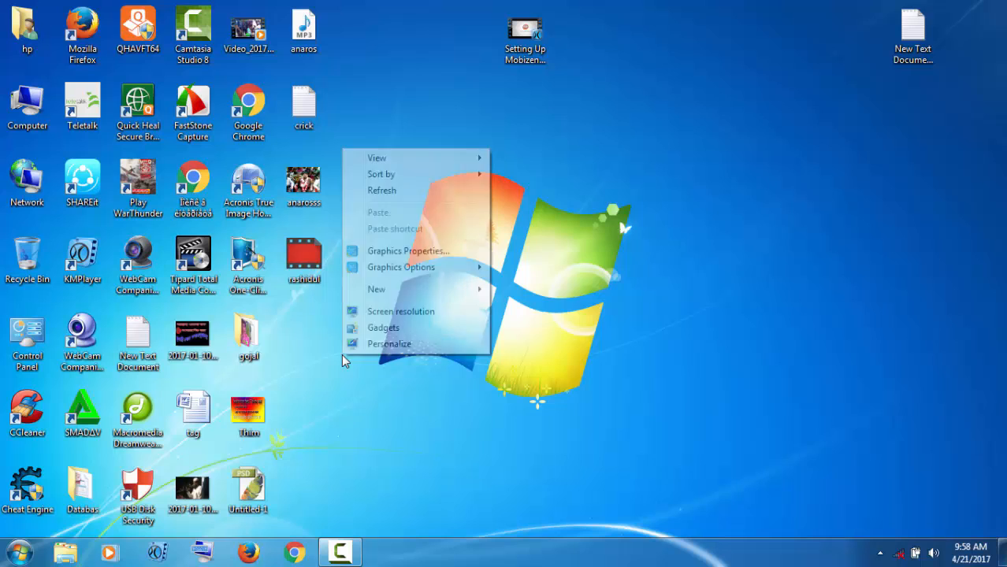
left_click(381, 190)
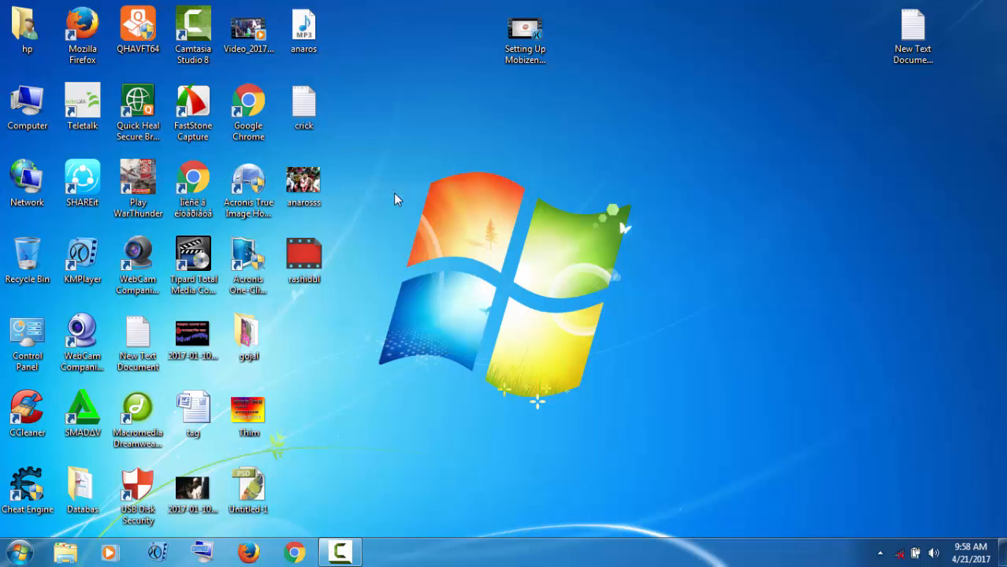
right_click(425, 103)
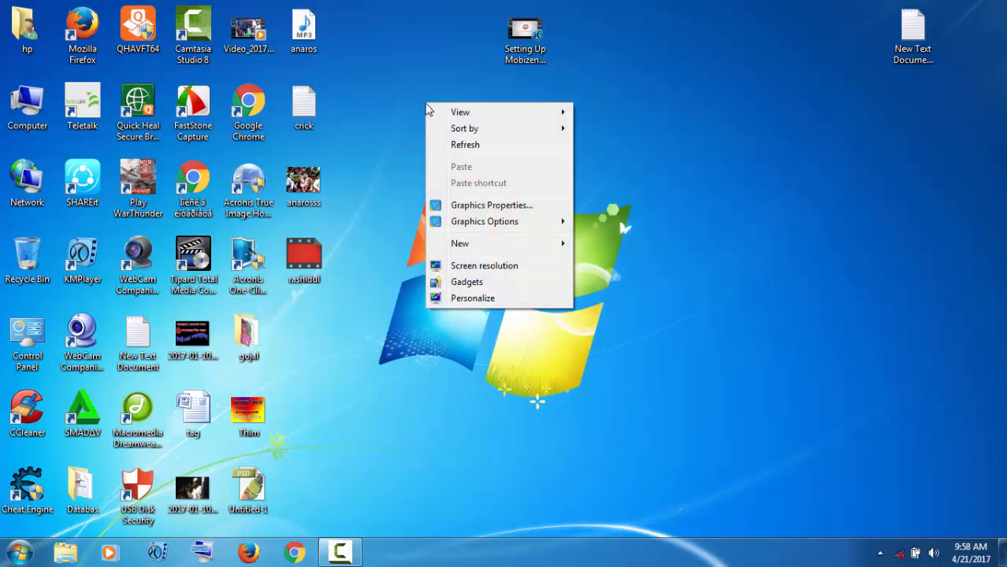
left_click(451, 149)
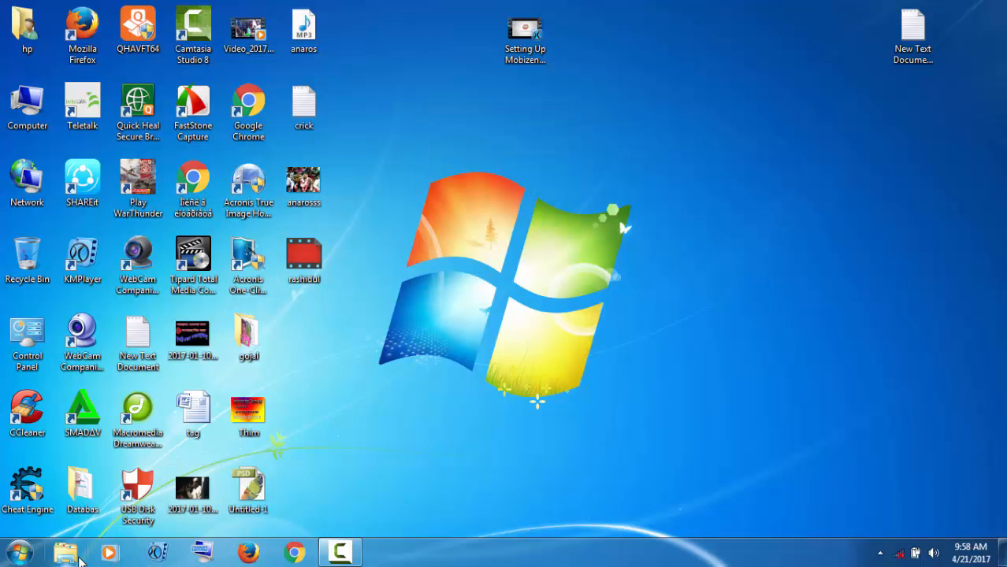
right_click(382, 312)
left_click(426, 354)
- Launch Acronis True Image Home and start the Disk Recovery wizard
left_click(250, 219)
double_click(251, 218)
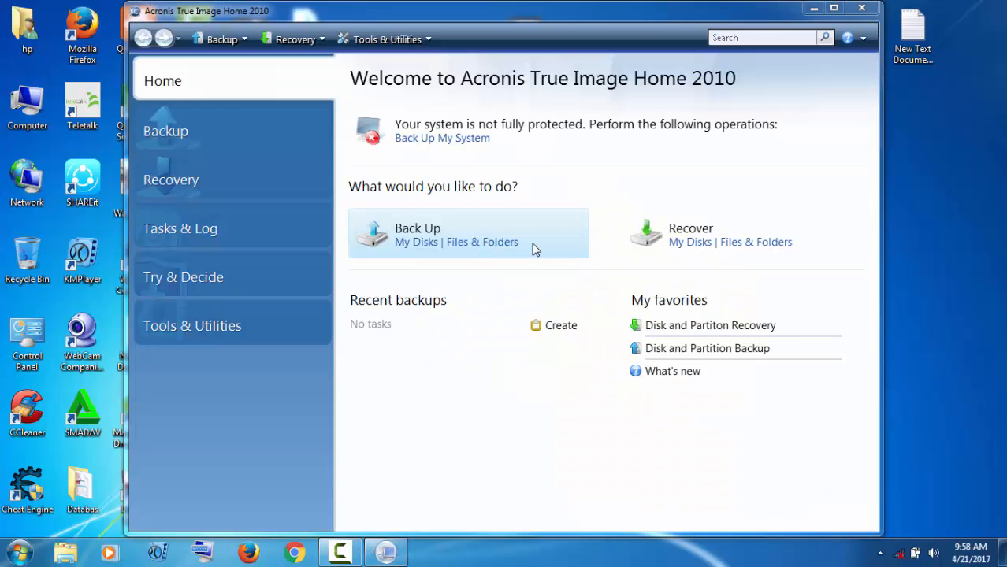
left_click(660, 240)
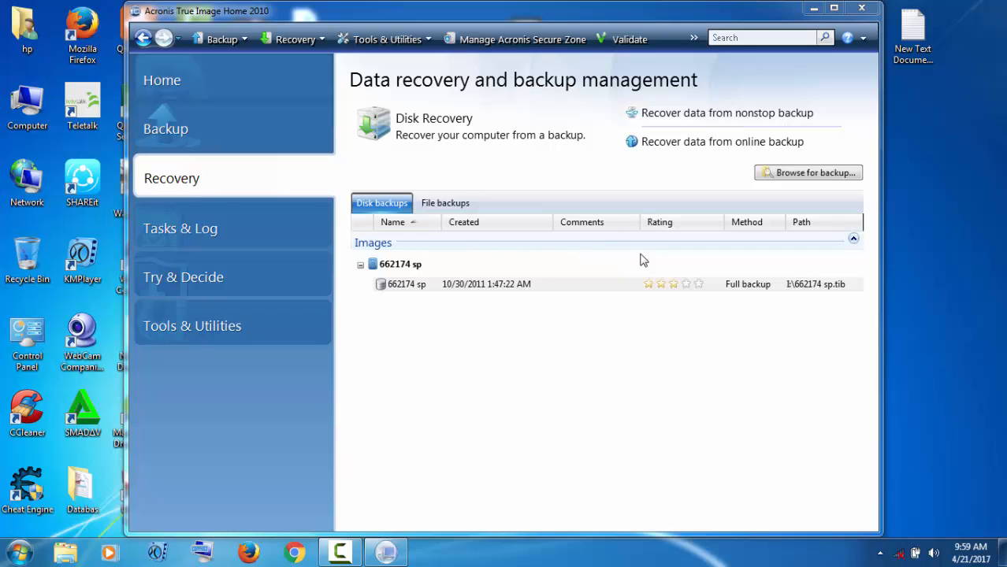
left_click(454, 125)
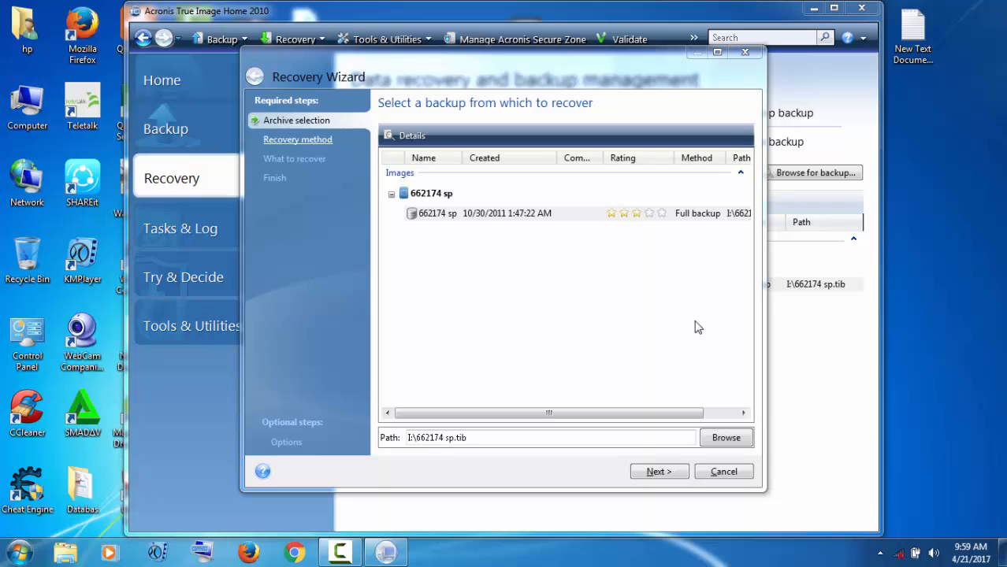
- Browse for a backup location in the Recovery Wizard with the file type set to All Files (*)
left_click(730, 439)
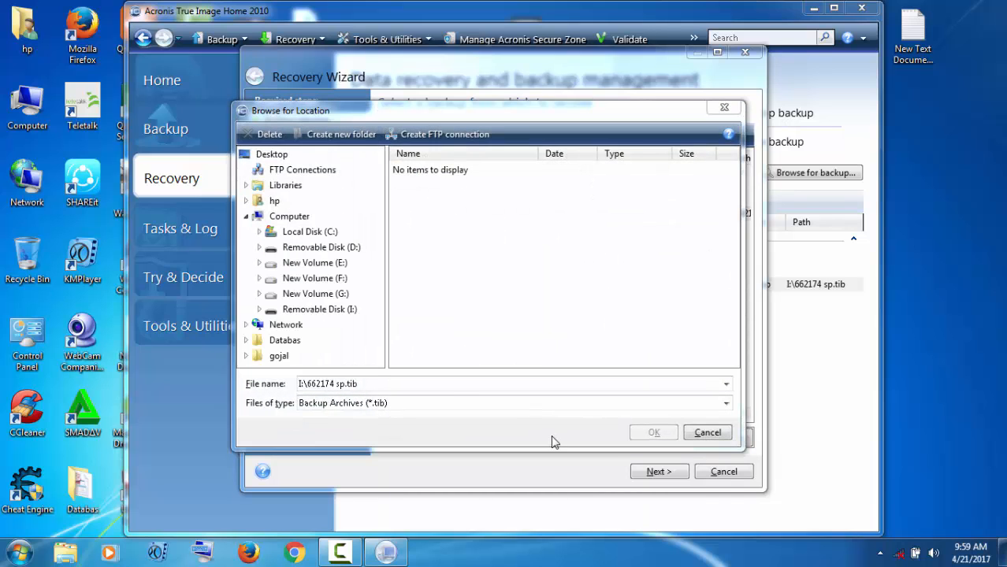
left_click(452, 403)
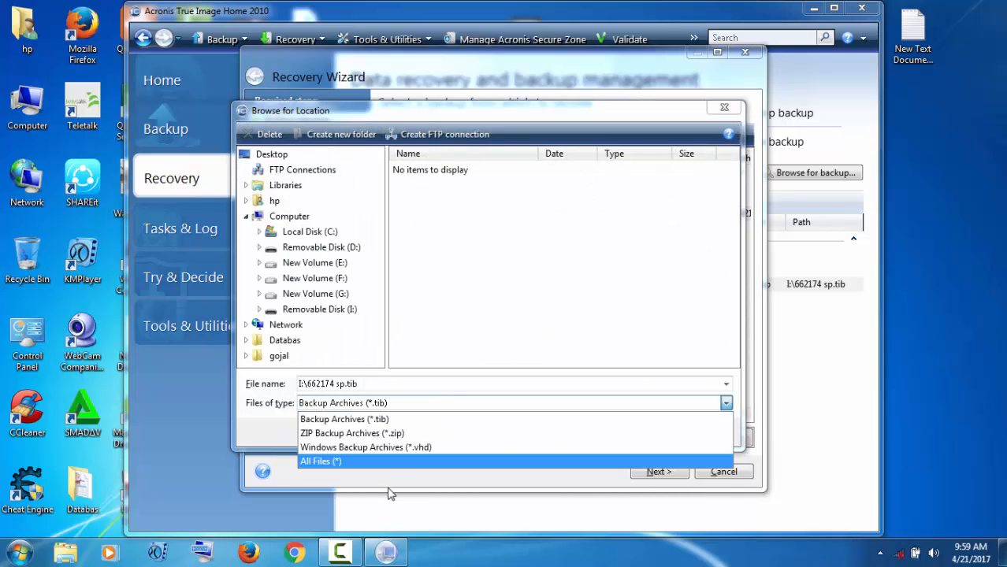
left_click(406, 462)
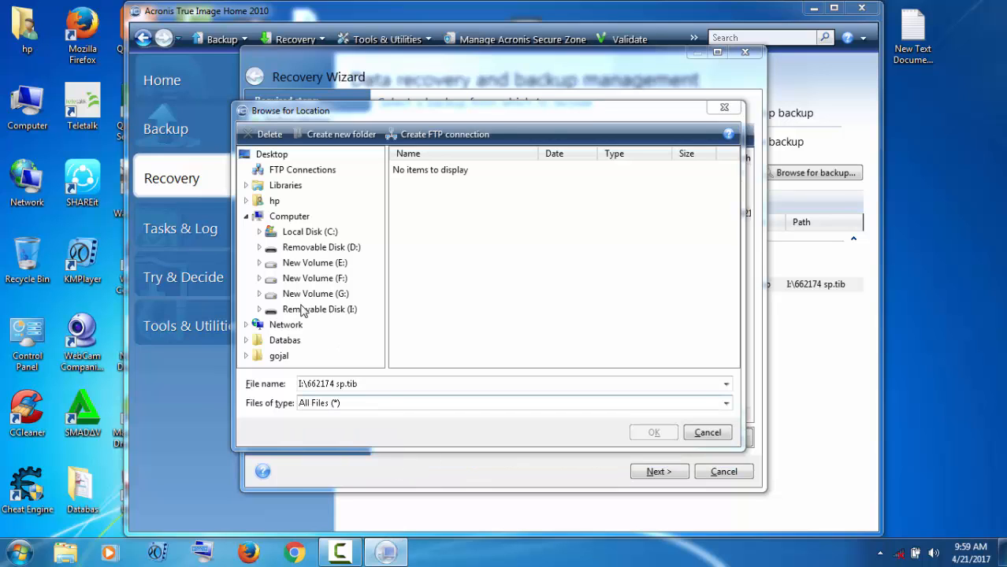
left_click(315, 231)
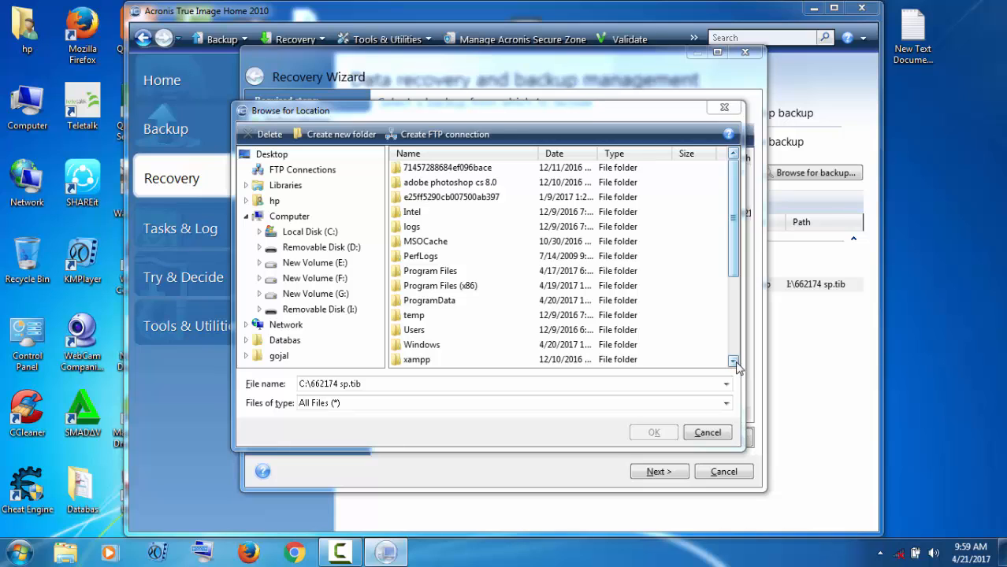
scroll(733, 362, "down", 6)
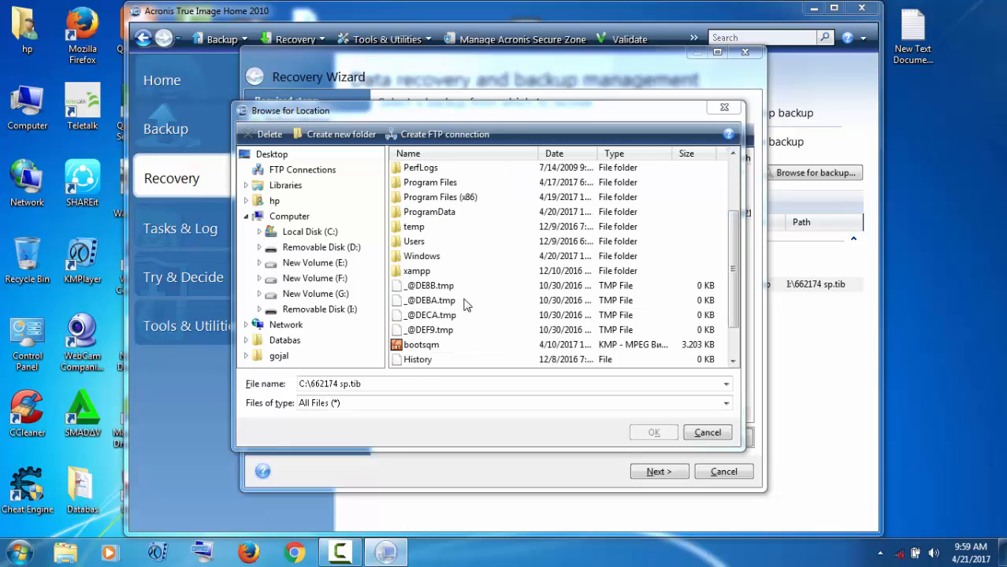
left_click(445, 288)
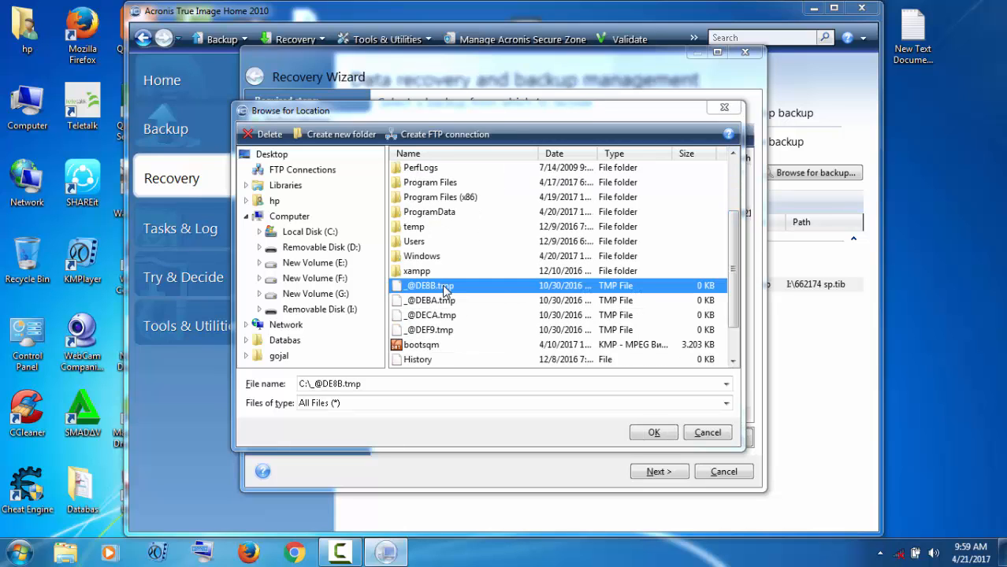
left_click(270, 136)
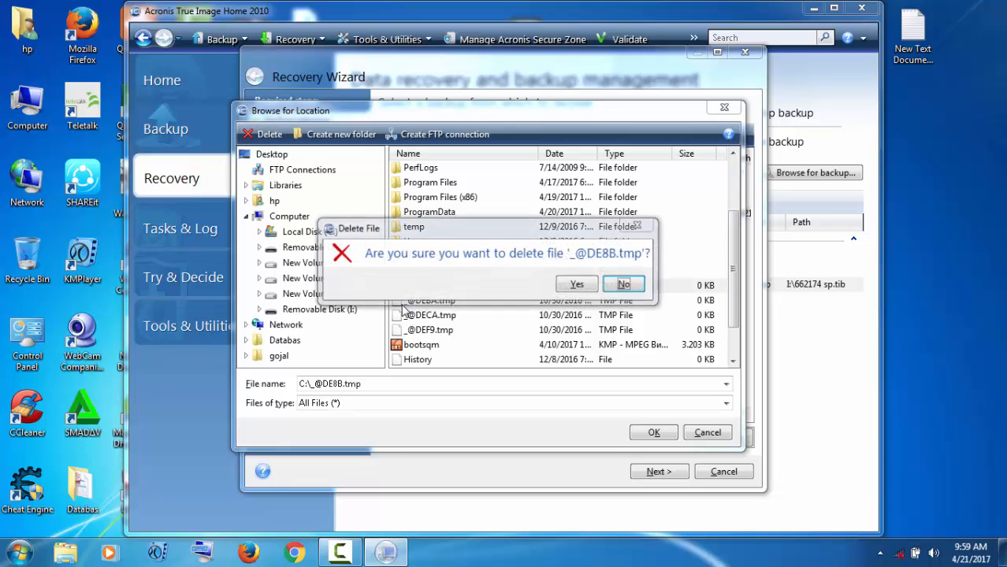
left_click(624, 284)
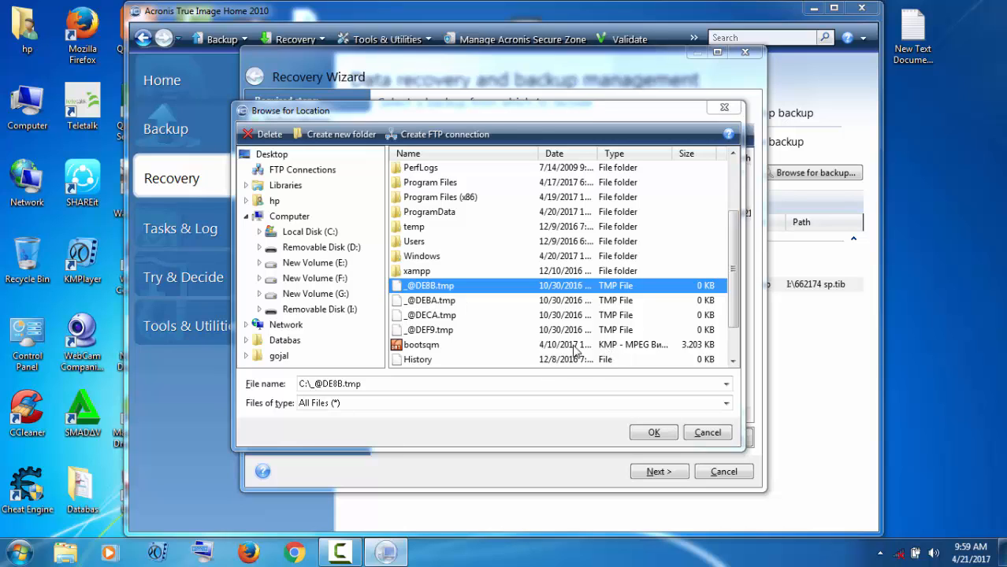
- Choose the 662174 sp backup archive on Removable Disk (I:) as the recovery source
left_click(332, 310)
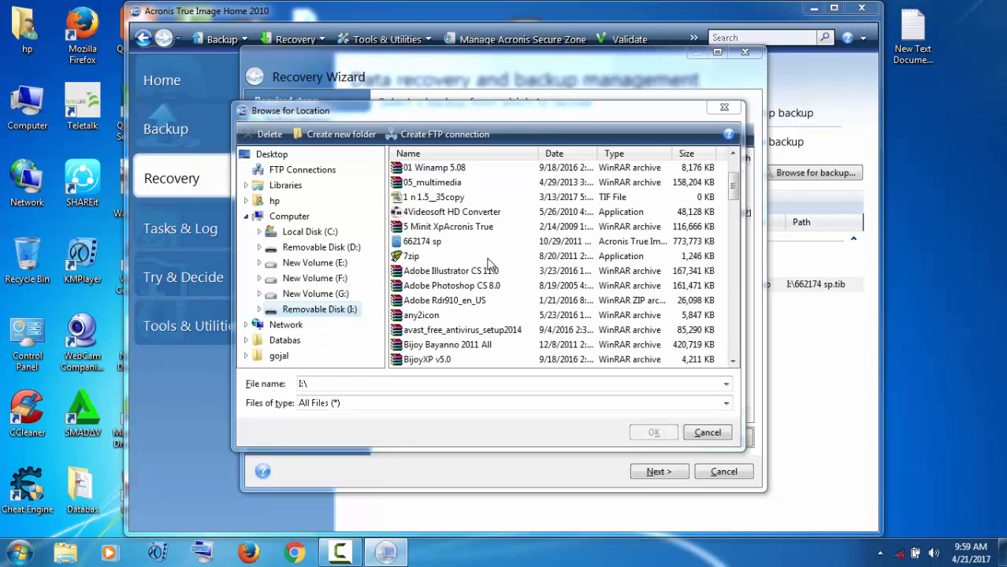
left_click(424, 245)
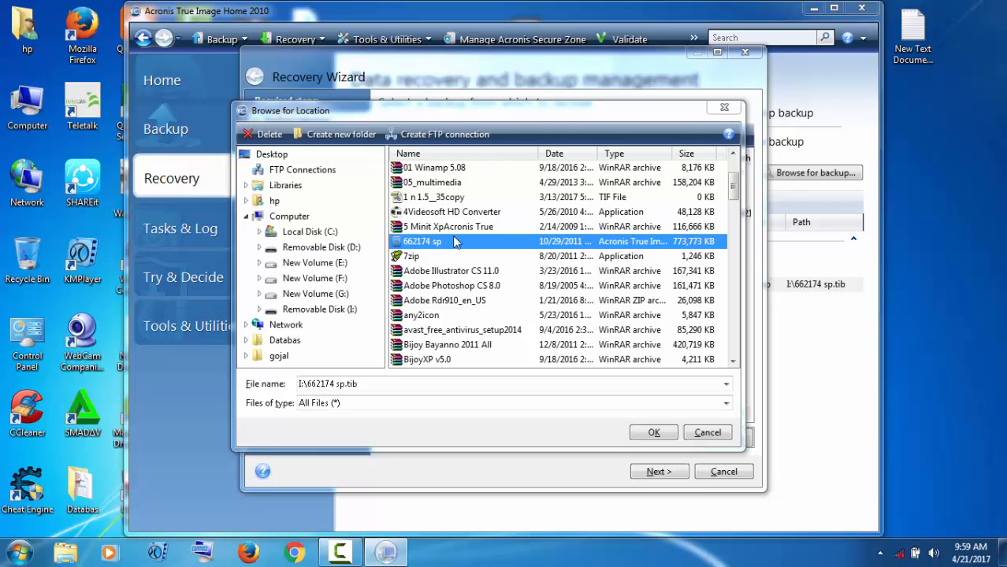
left_click(654, 432)
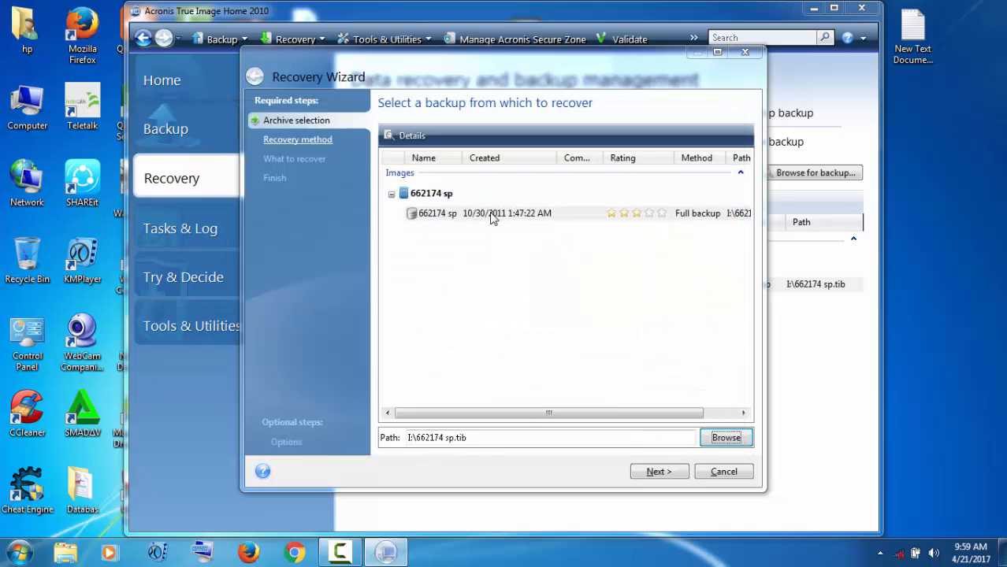
- Select the 662174 sp full backup image and enter the archive password to access it
left_click(493, 215)
left_click(659, 471)
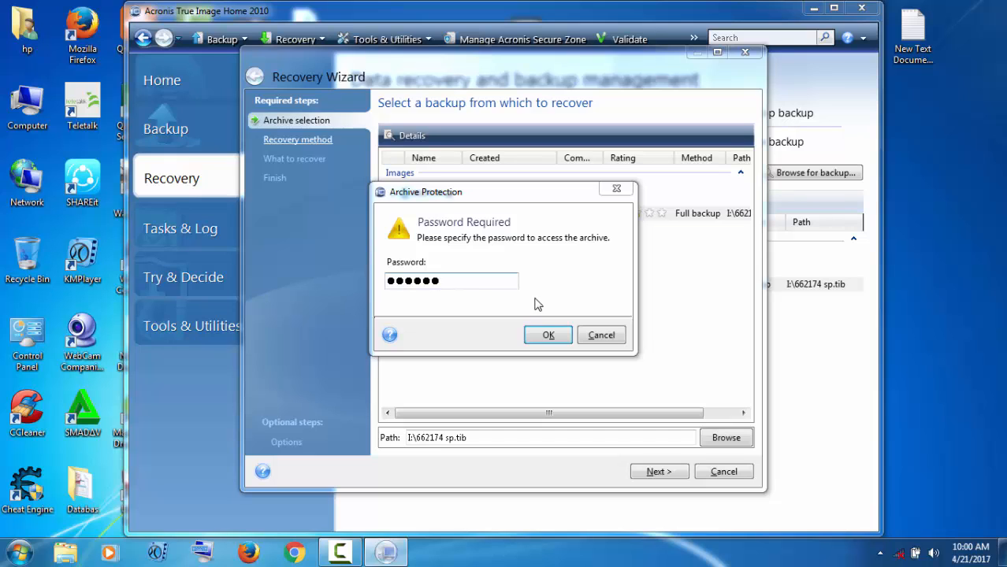
left_click(538, 334)
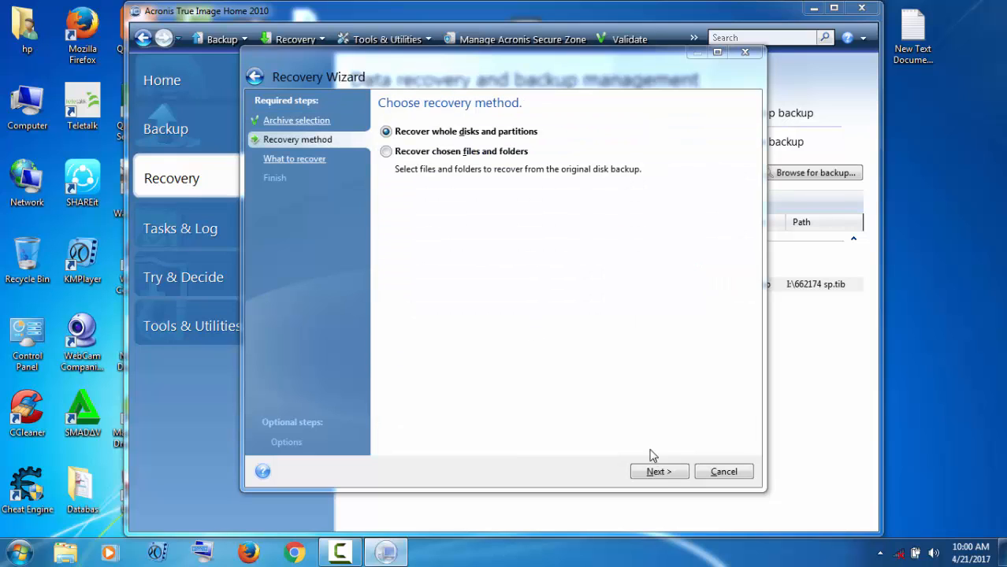
- Keep recovery of whole disks and partitions and select the NTFS (WIN_XP) (C:) partition for recovery
left_click(666, 472)
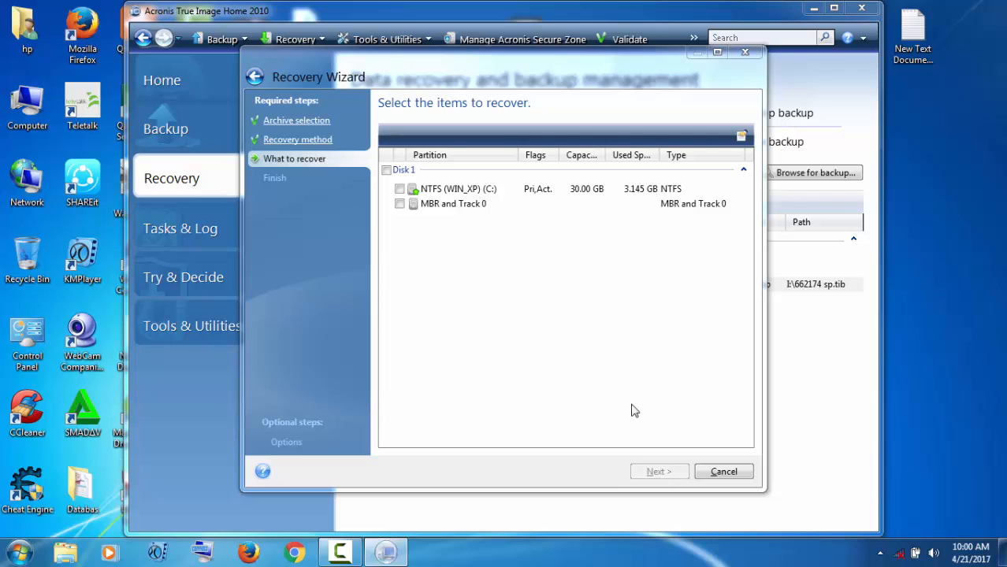
left_click(469, 190)
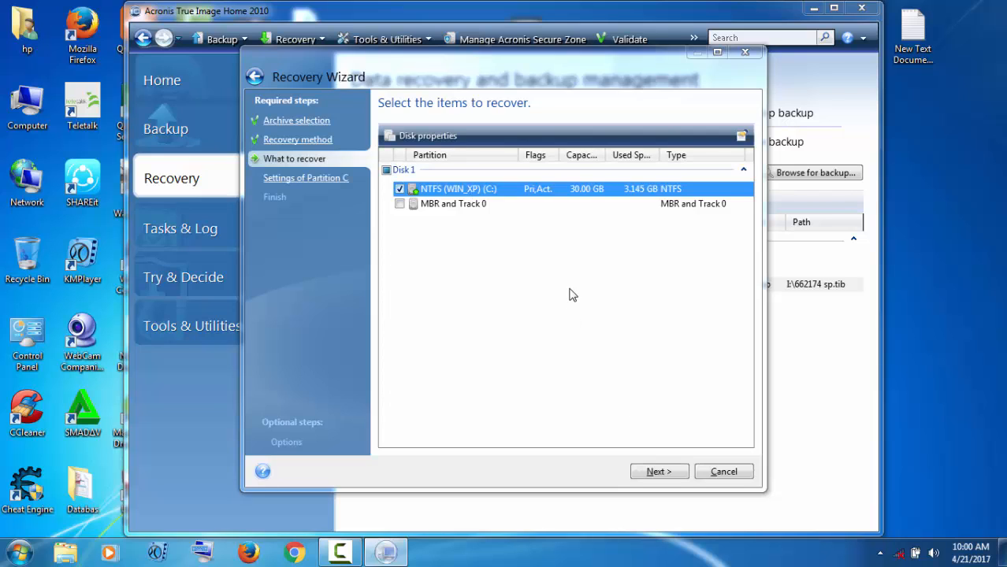
left_click(658, 473)
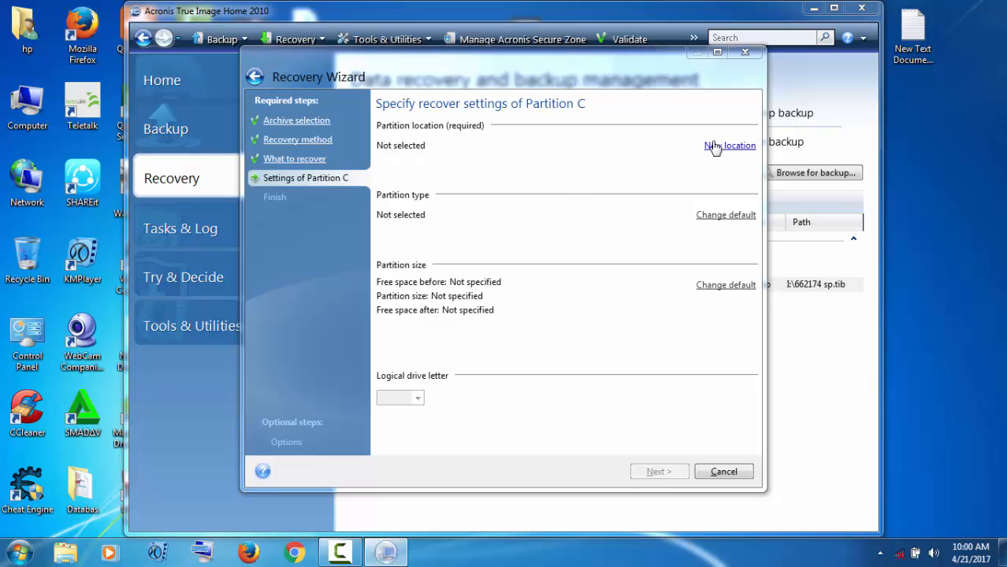
- Set the recovered partition's new location to NTFS (Unlabeled) (C:) and cancel the Recovery Wizard at its summary
left_click(714, 146)
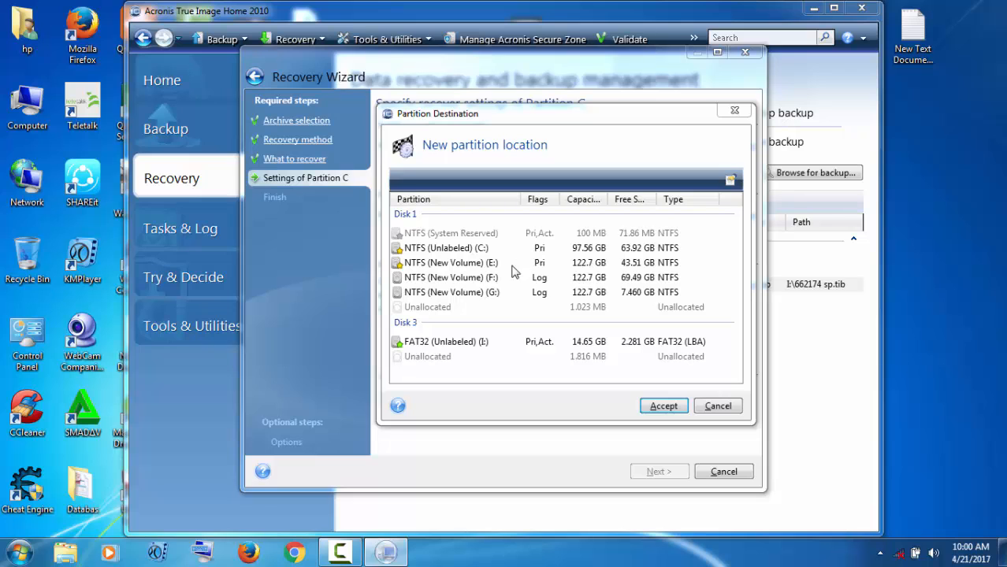
left_click(484, 251)
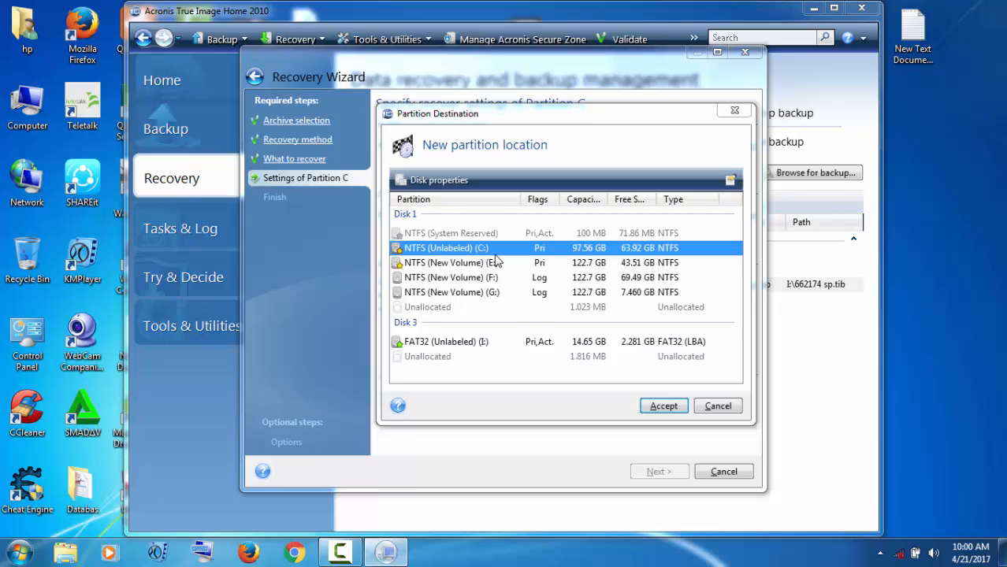
left_click(656, 406)
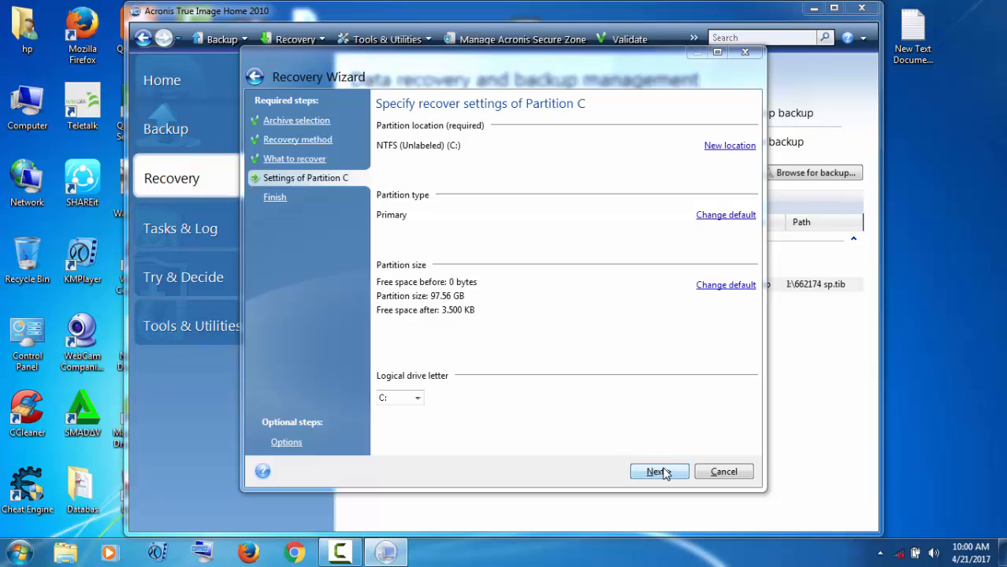
left_click(659, 472)
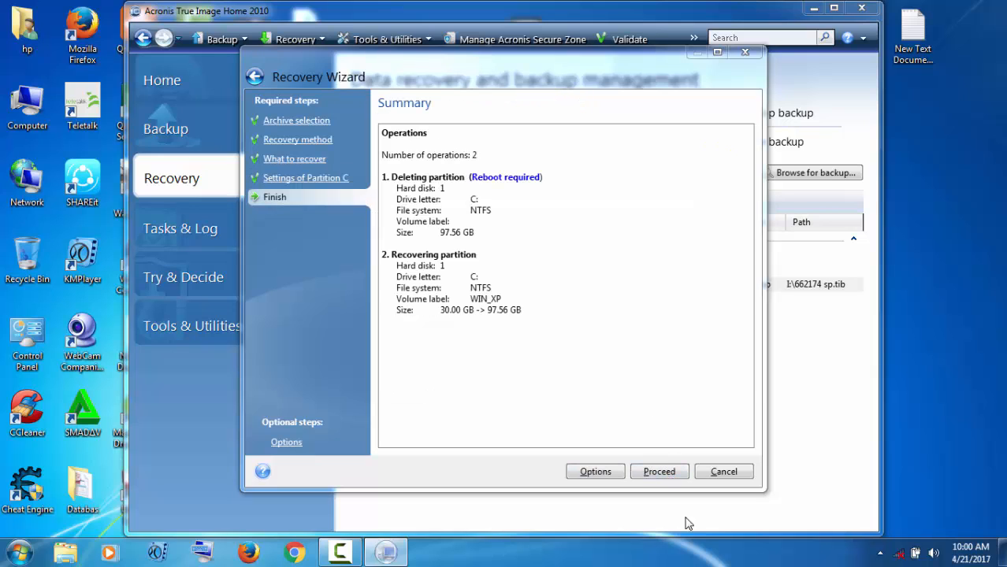
left_click(732, 473)
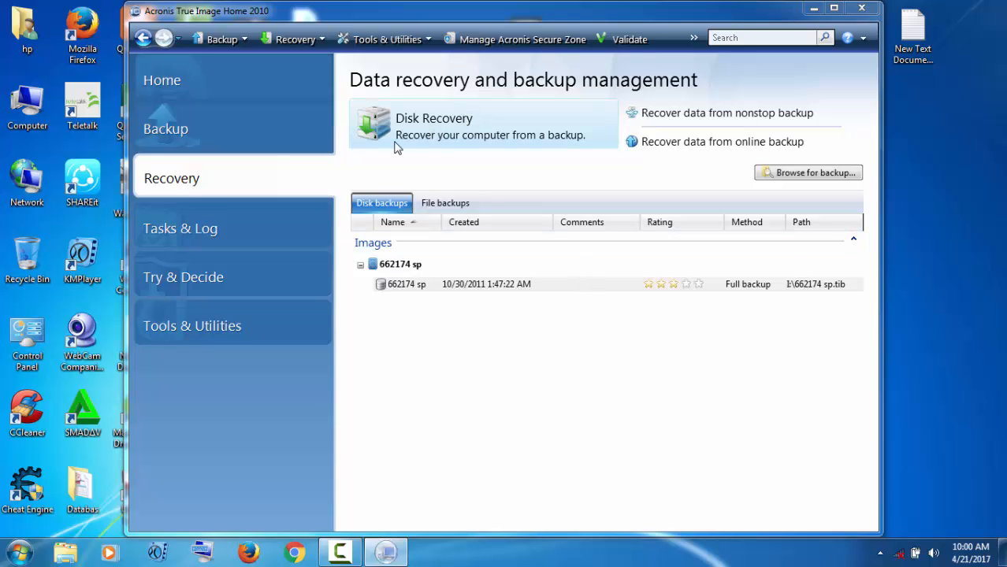
- Start a Disk and Partition Backup with the NTFS (Unlabeled) (C:) partition as the item to back up
left_click(271, 83)
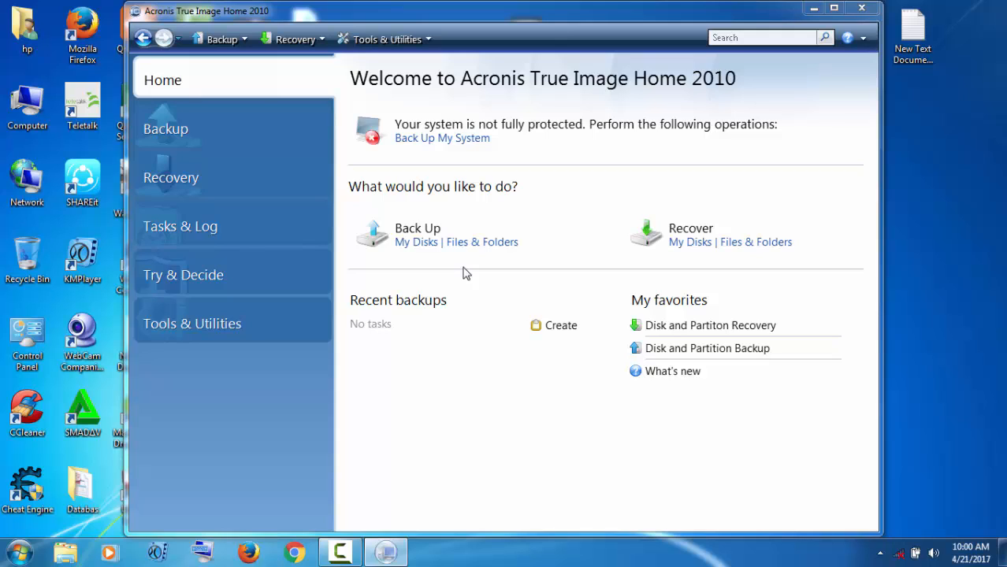
left_click(416, 231)
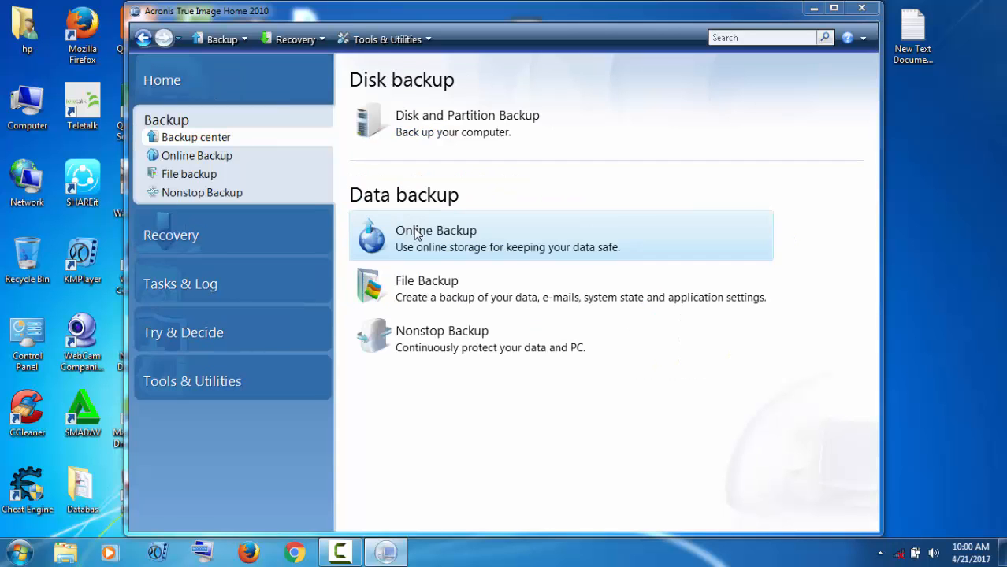
left_click(466, 134)
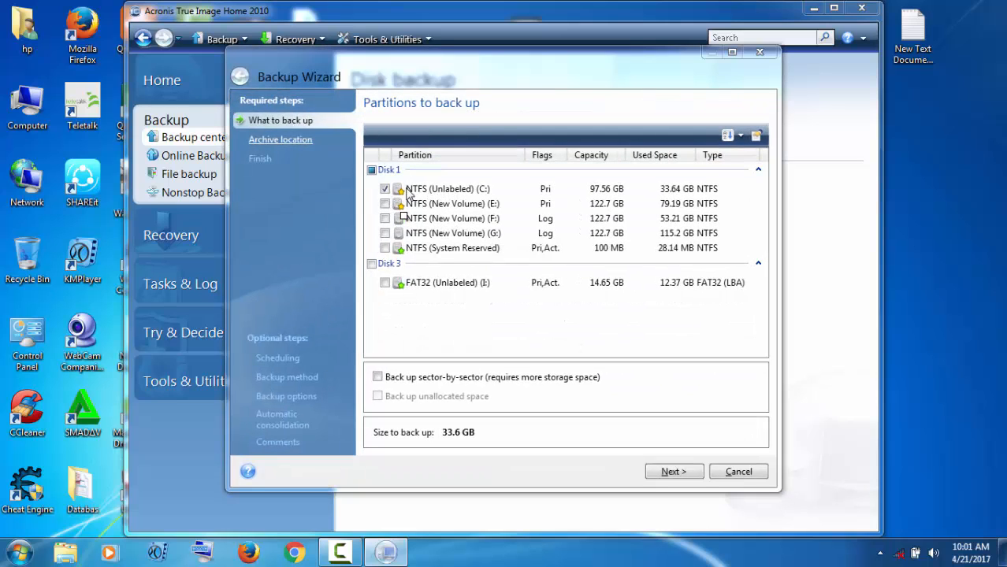
left_click(672, 476)
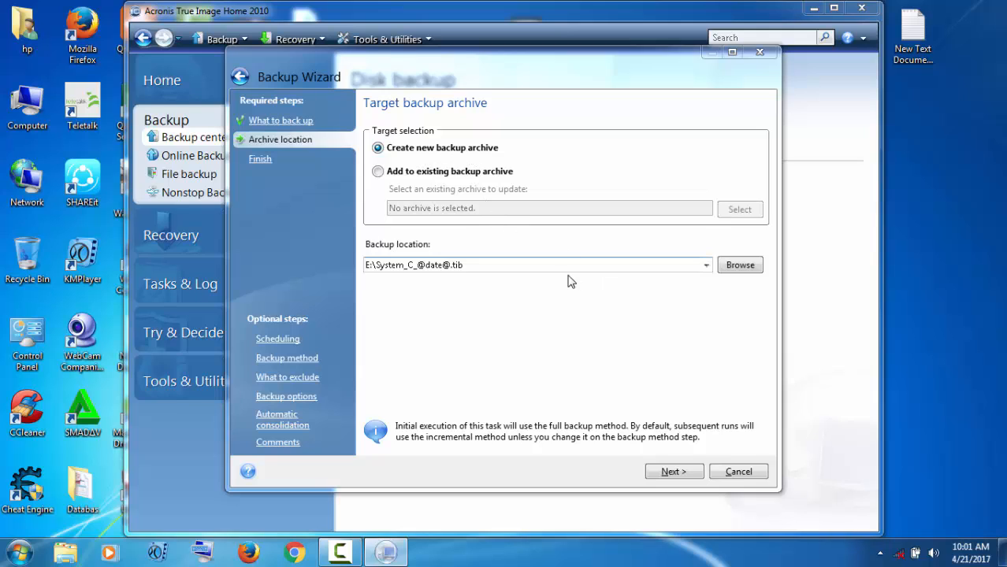
- Set the new backup archive's location and file name to E:\rsssss.tib
left_click(739, 265)
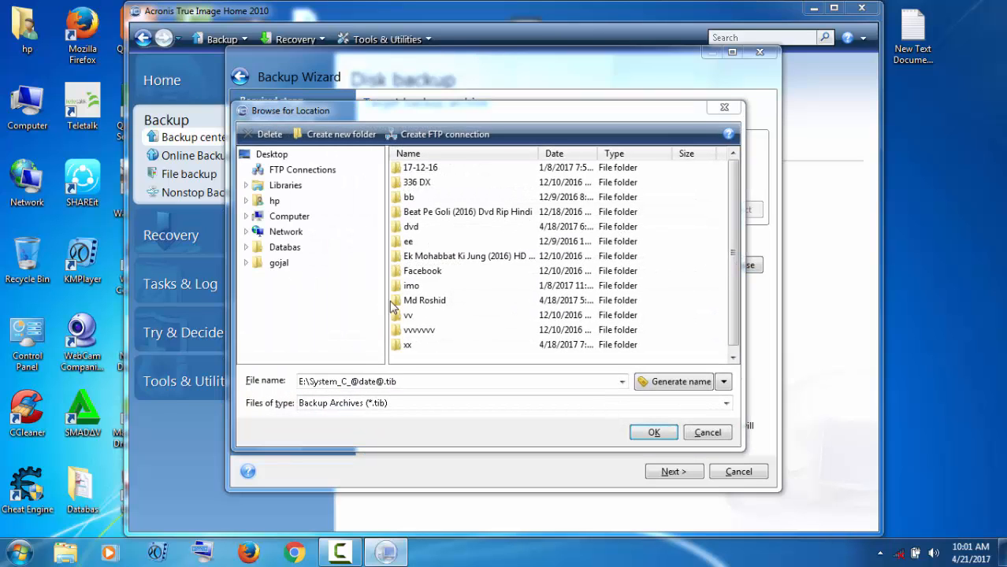
left_click(246, 219)
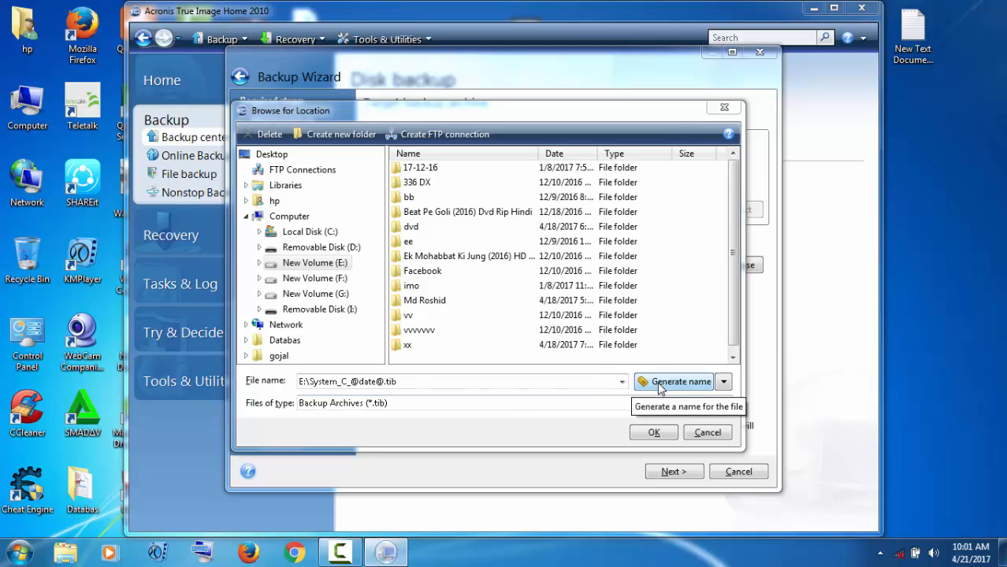
left_click(660, 384)
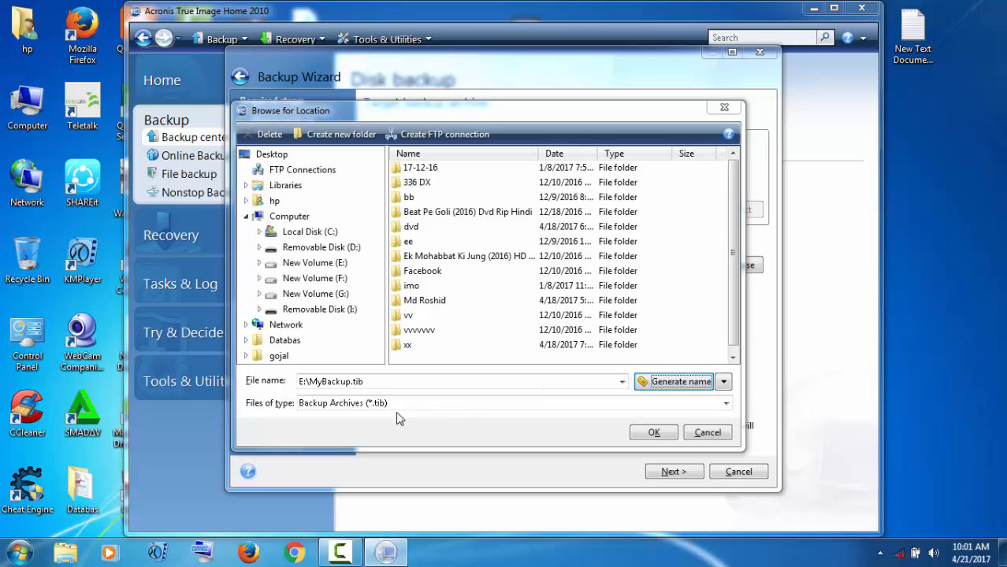
left_click(349, 381)
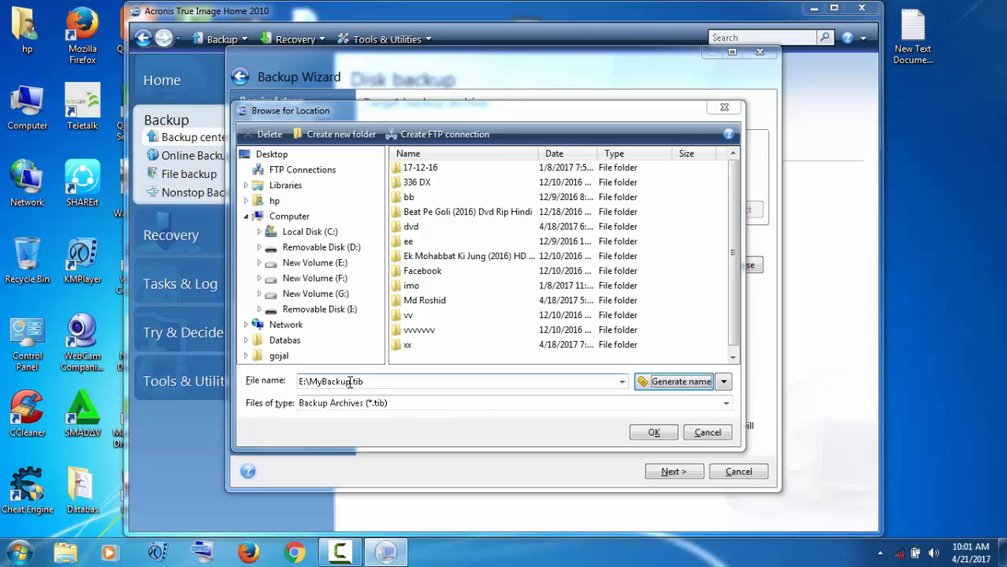
left_click_drag(349, 381, 311, 384)
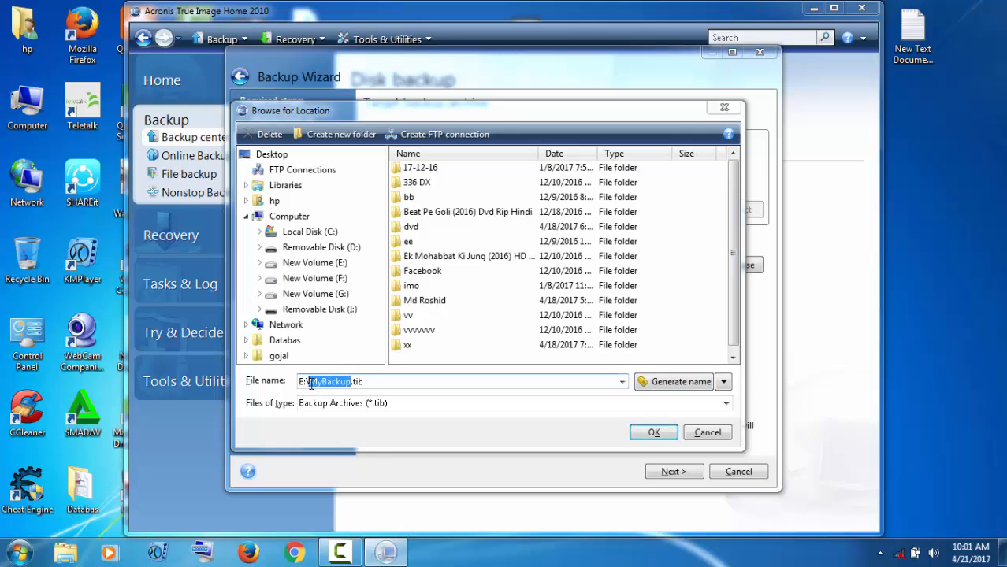
key("BackSpace")
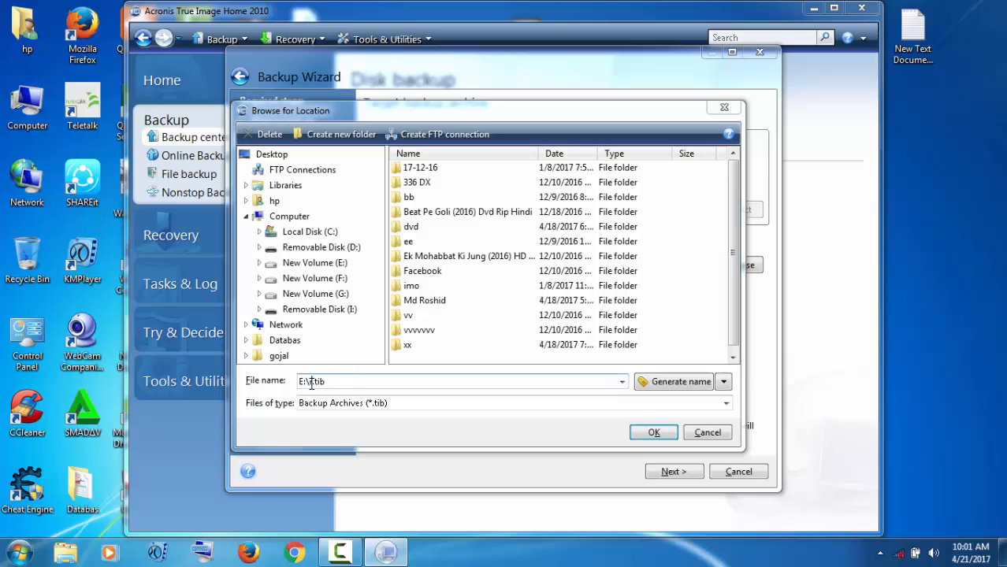
type("rsssss")
left_click(653, 434)
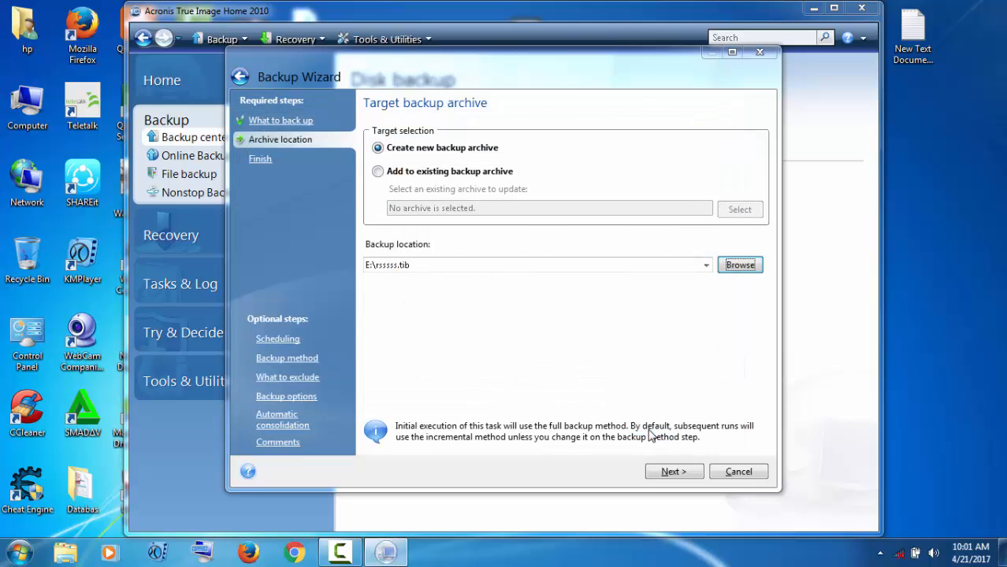
- Cancel the Backup Wizard at its summary and close Acronis True Image Home
left_click(671, 472)
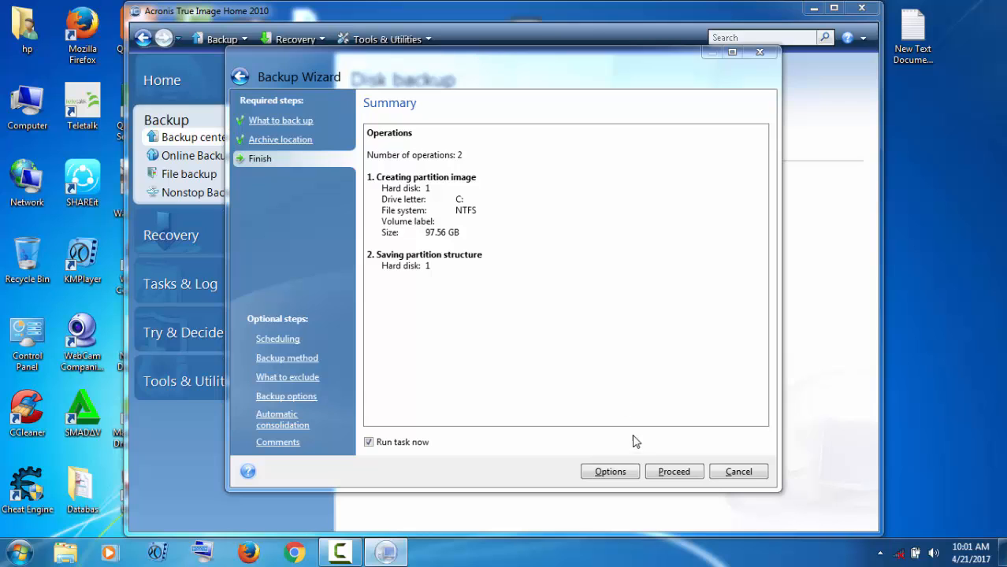
left_click(738, 473)
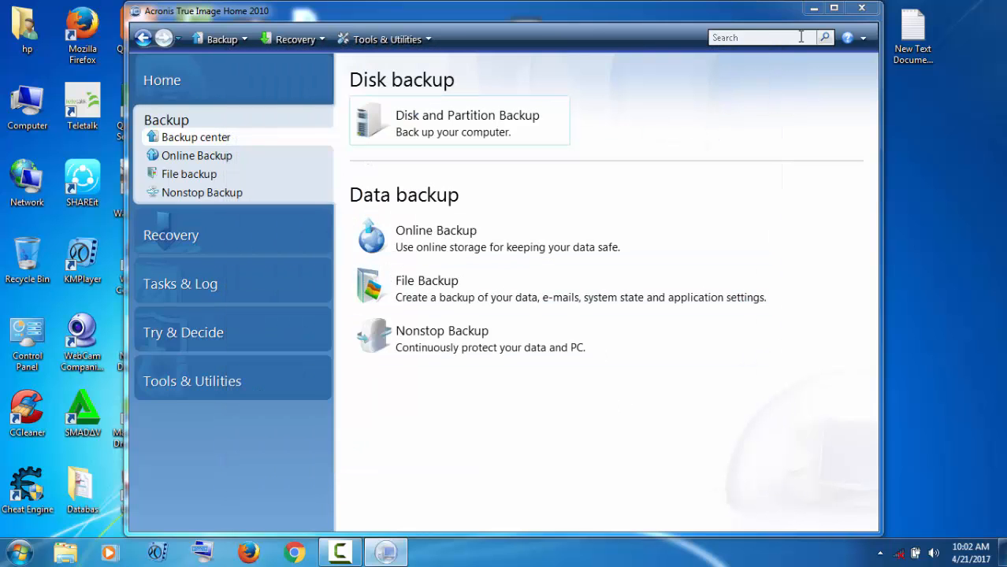
left_click(861, 8)
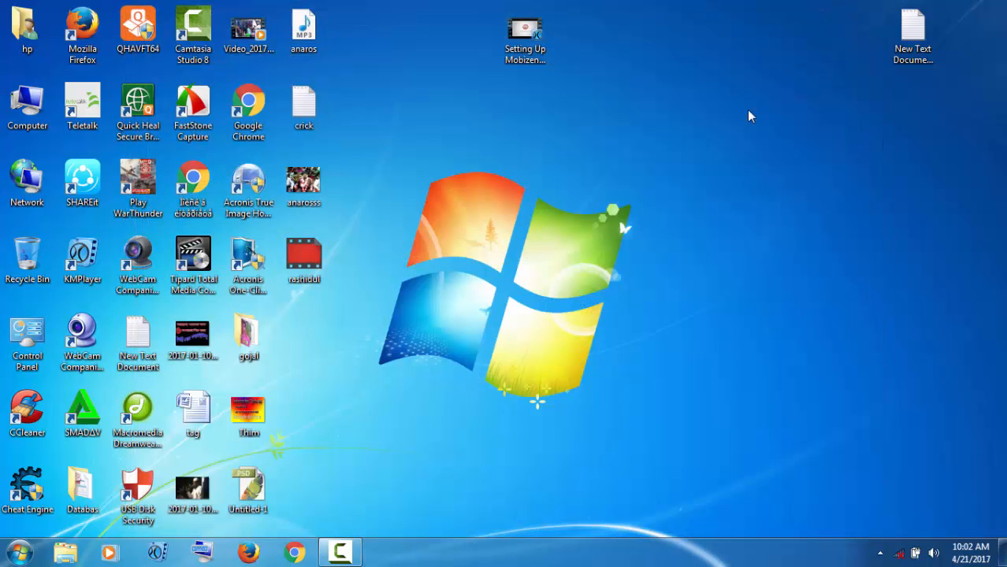
right_click(746, 110)
left_click(784, 152)
right_click(731, 163)
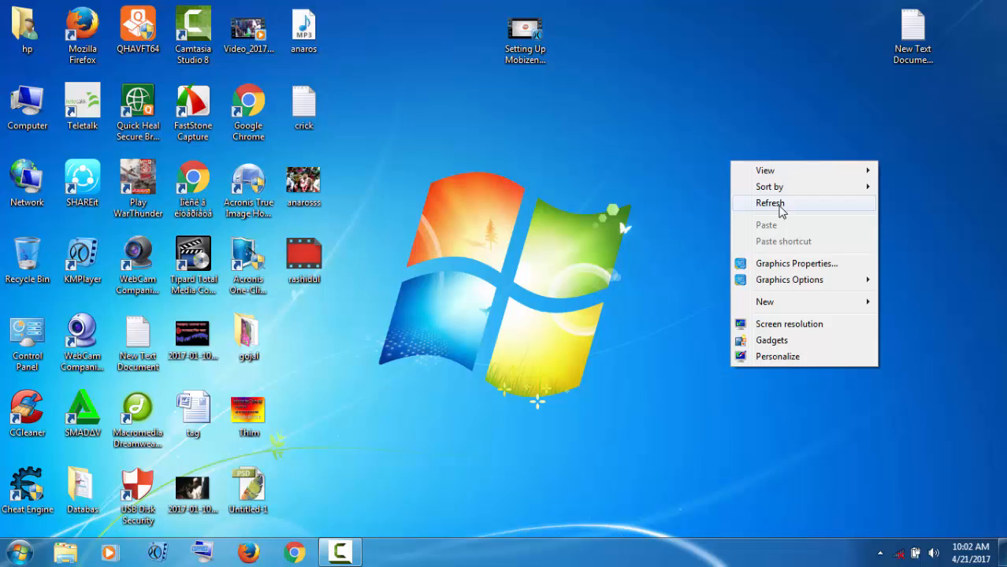
left_click(781, 206)
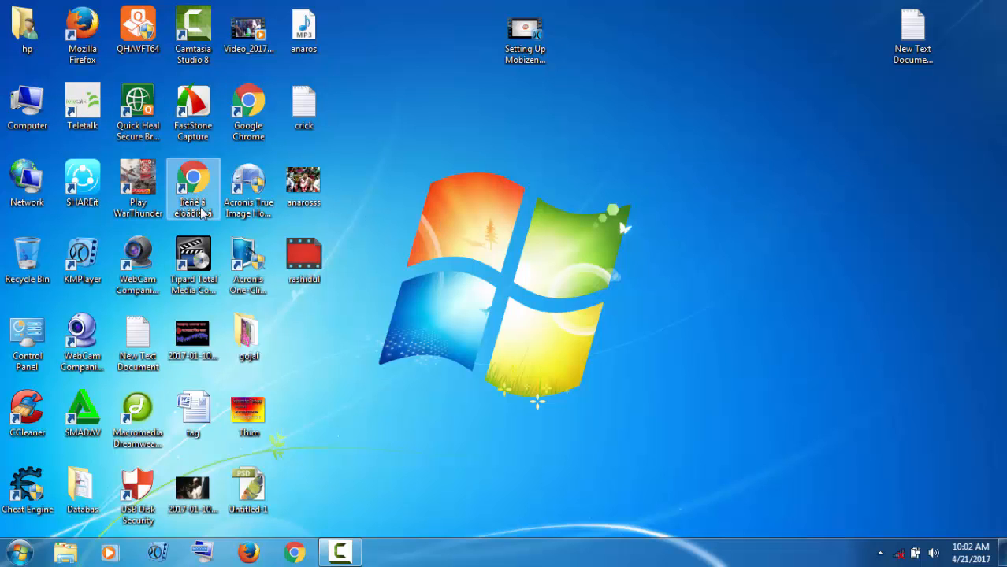
left_click(881, 554)
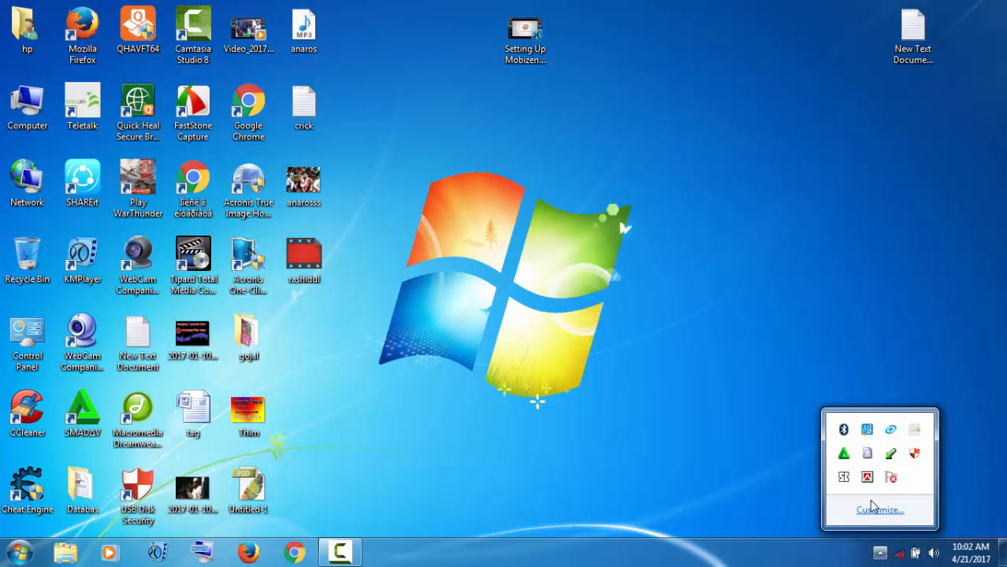
right_click(631, 479)
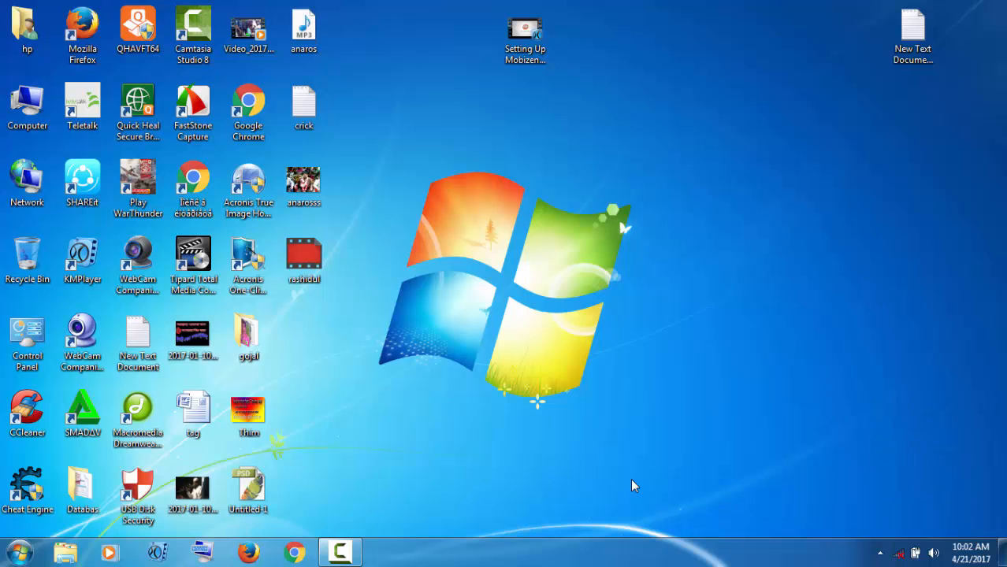
left_click(700, 323)
left_click(337, 556)
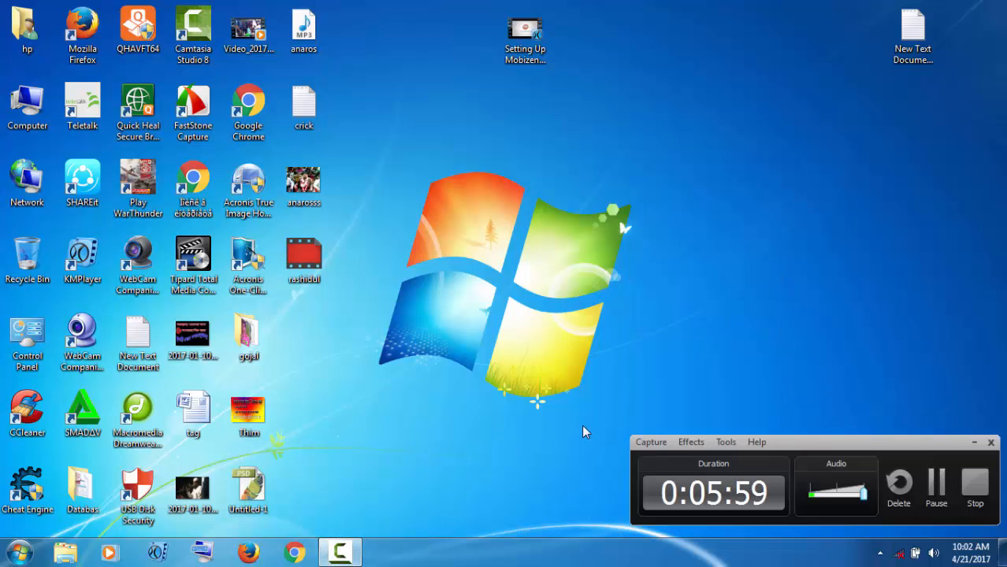